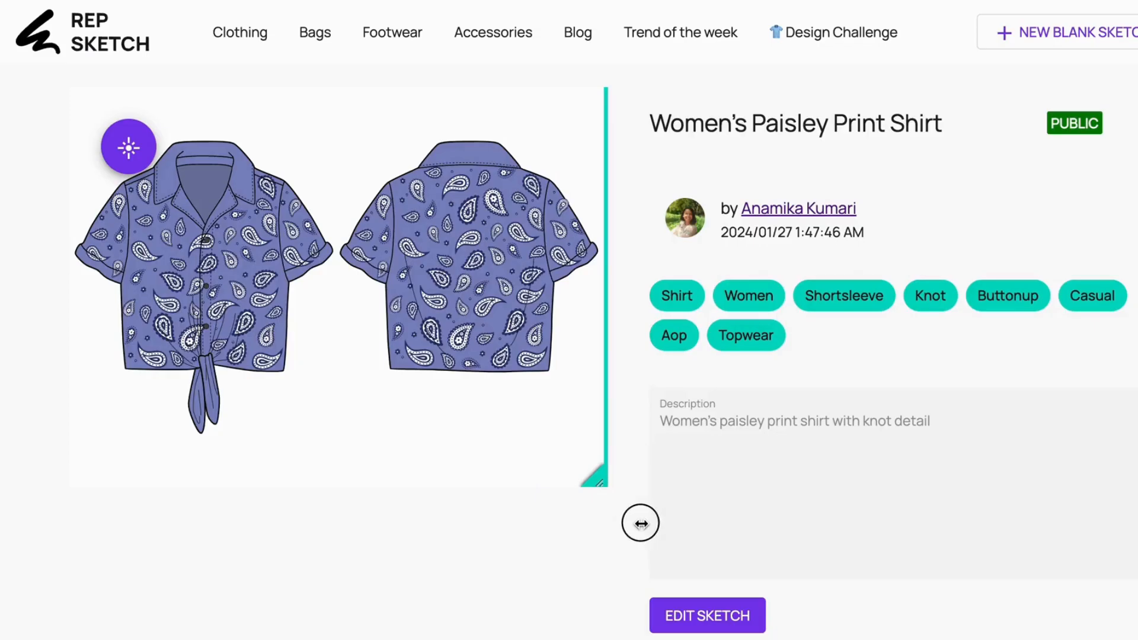
mouse_move(642, 518)
left_mouse_down()
mouse_move(51, 467)
mouse_move(630, 515)
left_mouse_up()
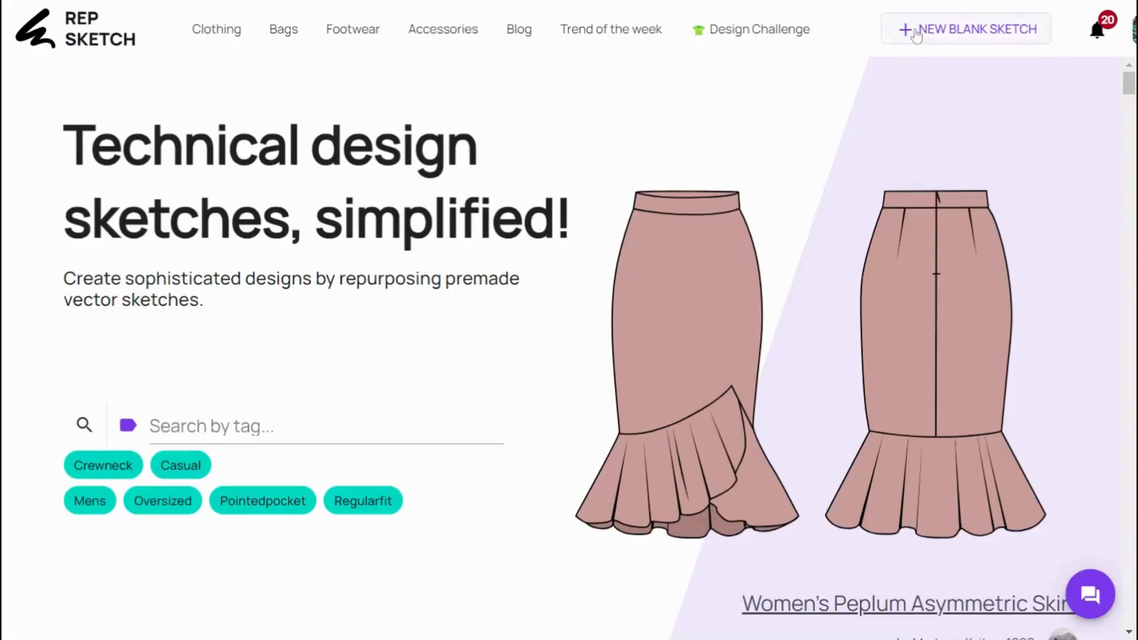
Start a new blank sketch and open its library of design components.
left_click(919, 31)
left_click(922, 83)
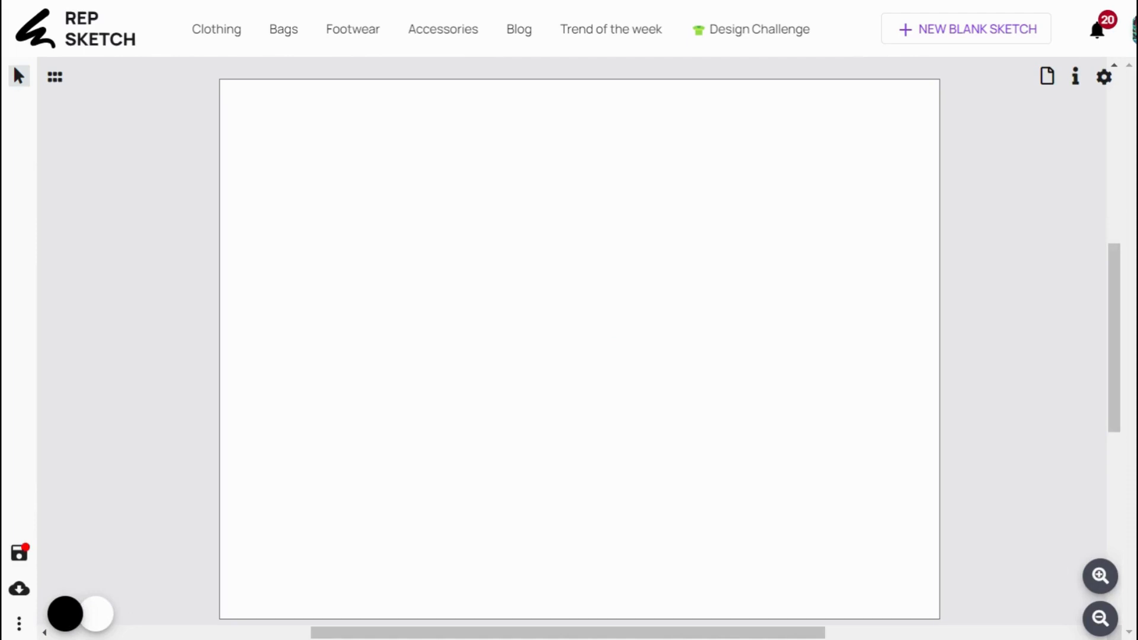
left_click(54, 78)
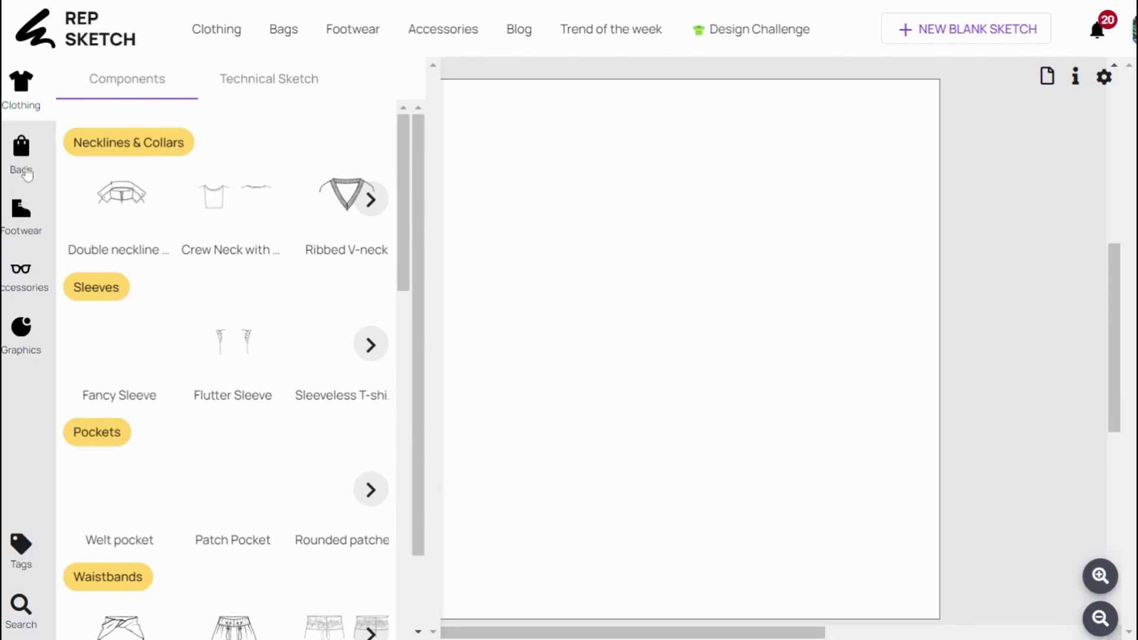
Insert the women's body front-and-back croquis from the clothing components onto the blank canvas.
scroll(241, 338, "down", 6)
scroll(315, 414, "down", 8)
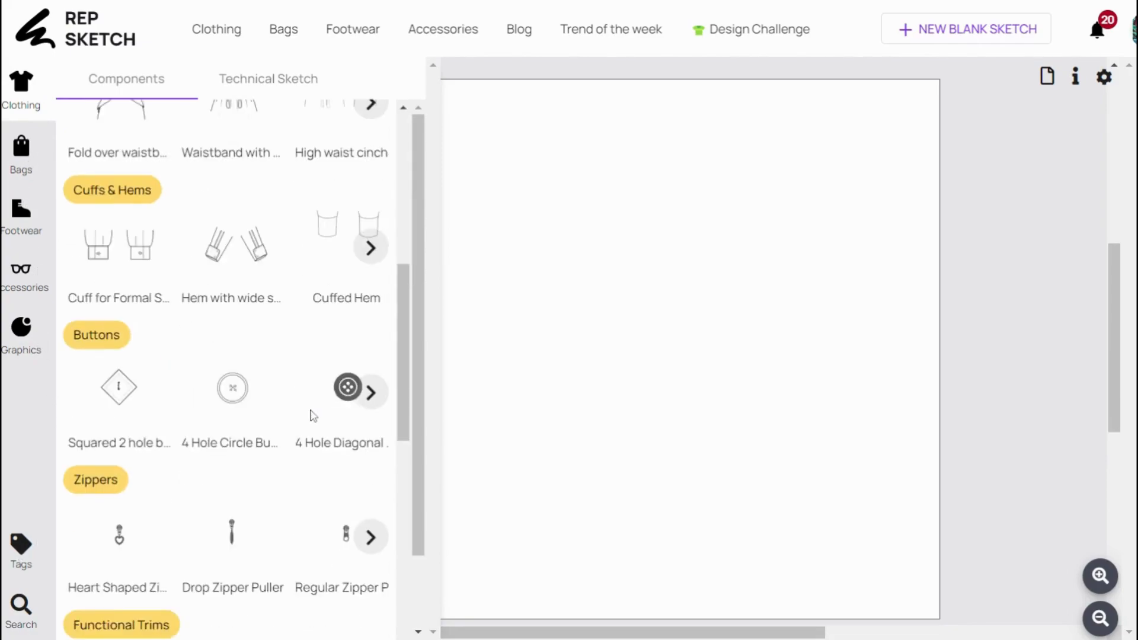
scroll(310, 419, "down", 10)
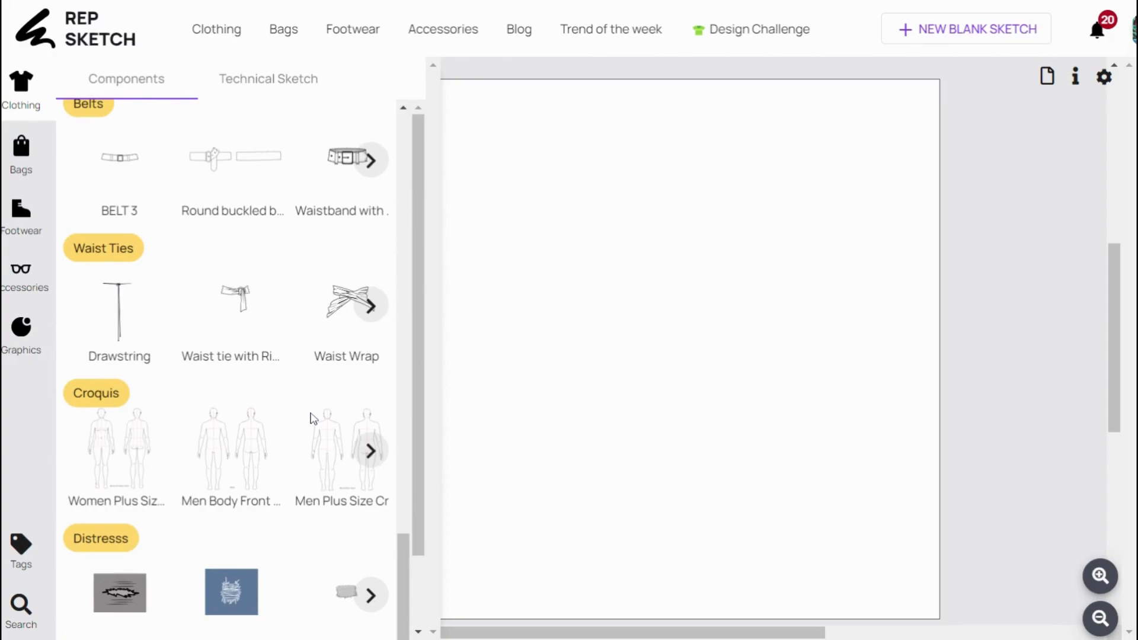
left_click(371, 452)
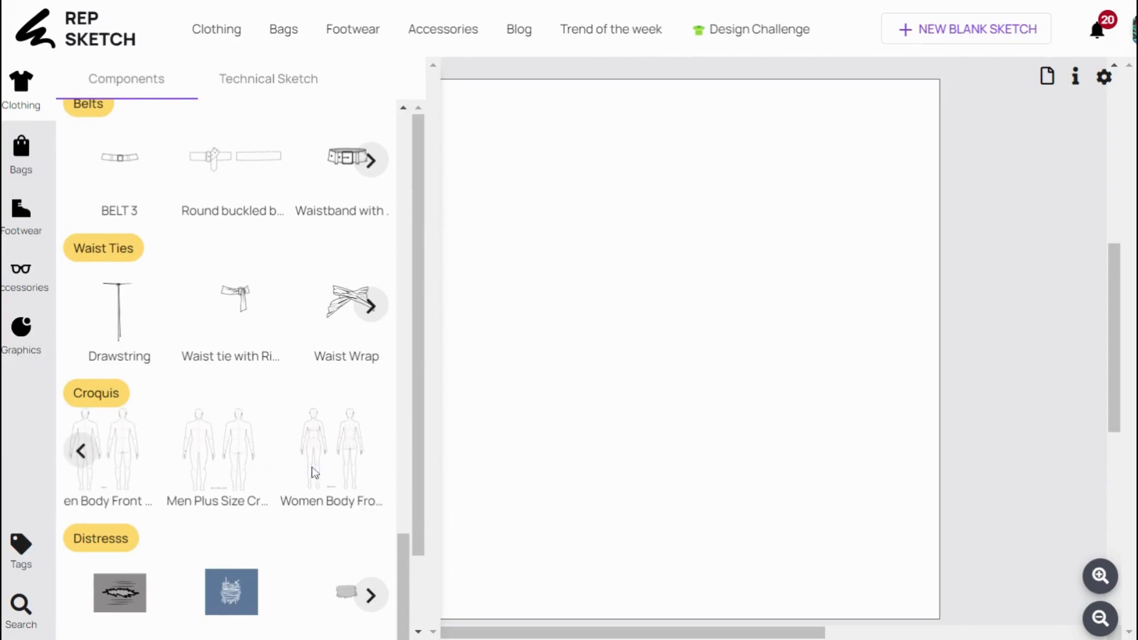
left_click(324, 448)
left_click(558, 383)
left_click(579, 311)
left_click(797, 152)
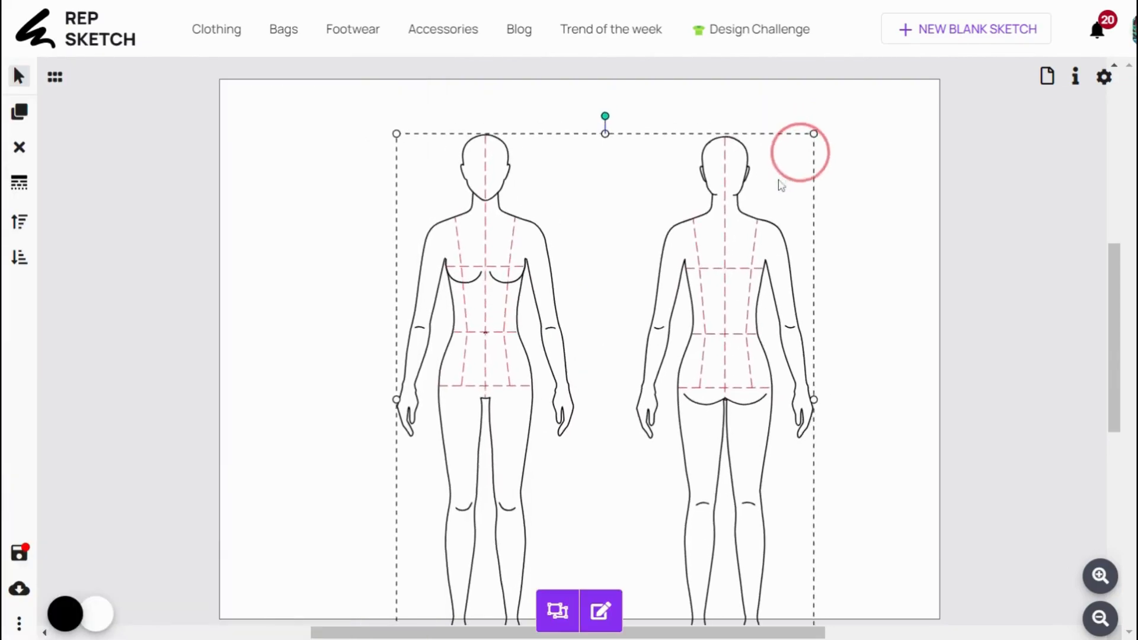
Ungroup the croquis and delete the red dashed guide lines from the front and back figures.
left_click(550, 613)
left_click(838, 383)
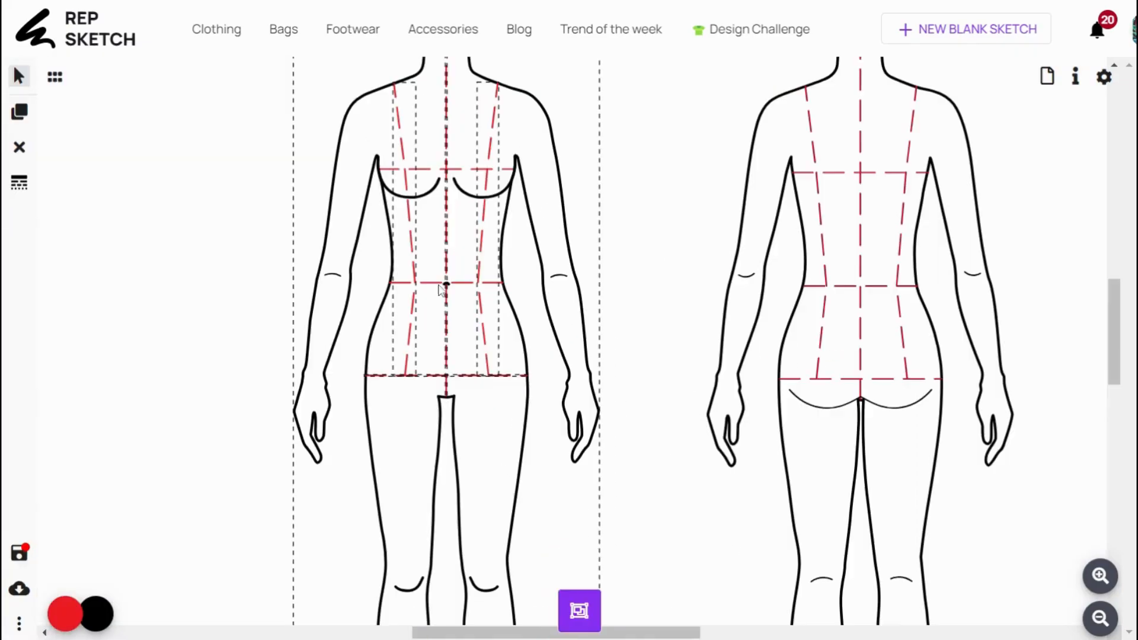
key("Delete")
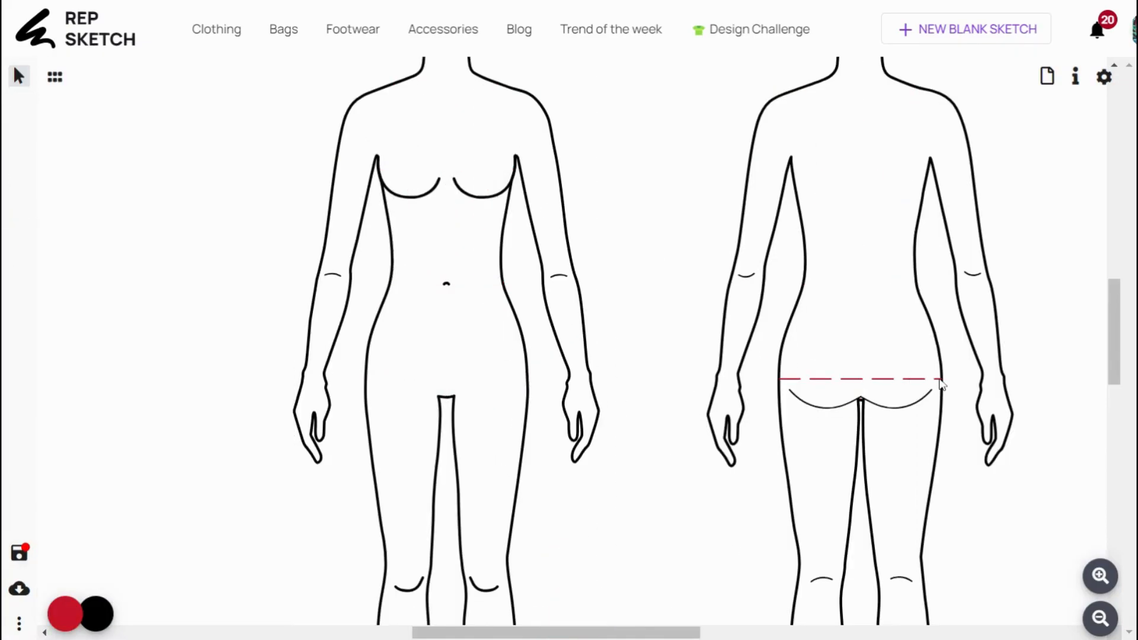
left_click(941, 379)
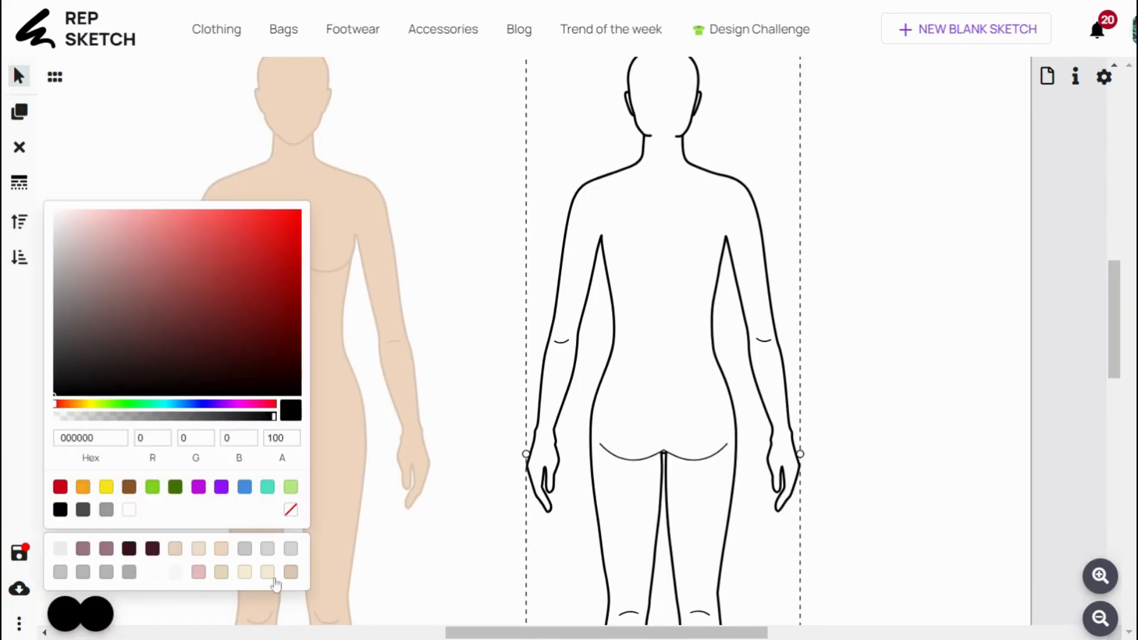
Color the back figure with the skin tone F1D7BF.
left_click(268, 571)
left_click(89, 437)
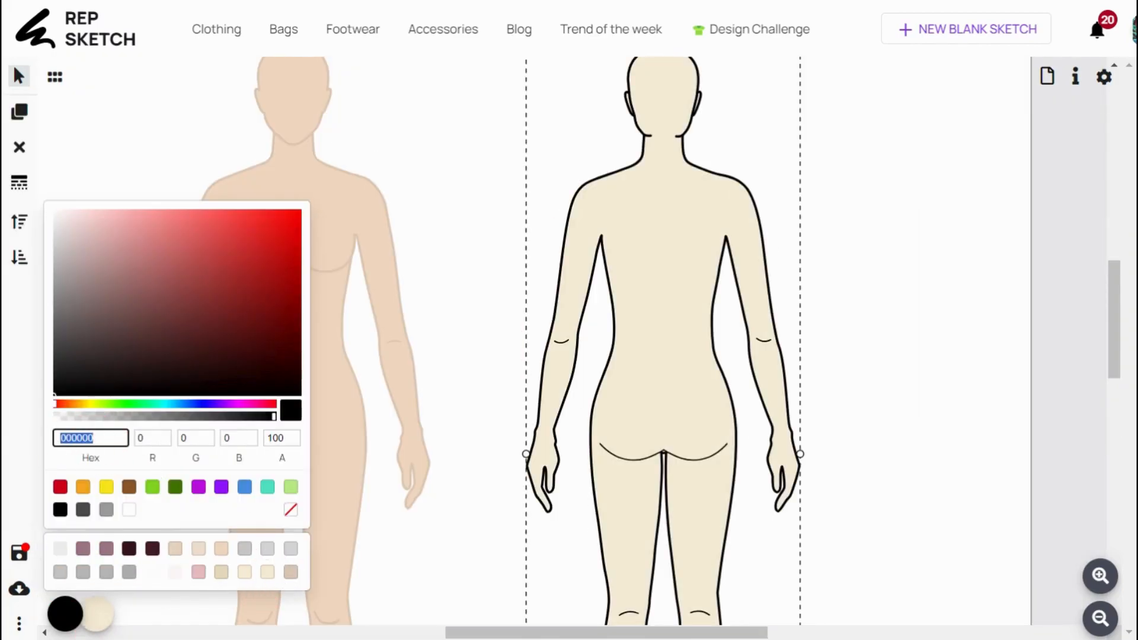
type("F1D7BF")
Group all parts of the front figure, and group all parts of the back figure separately.
left_click_drag(516, 177, 297, 574)
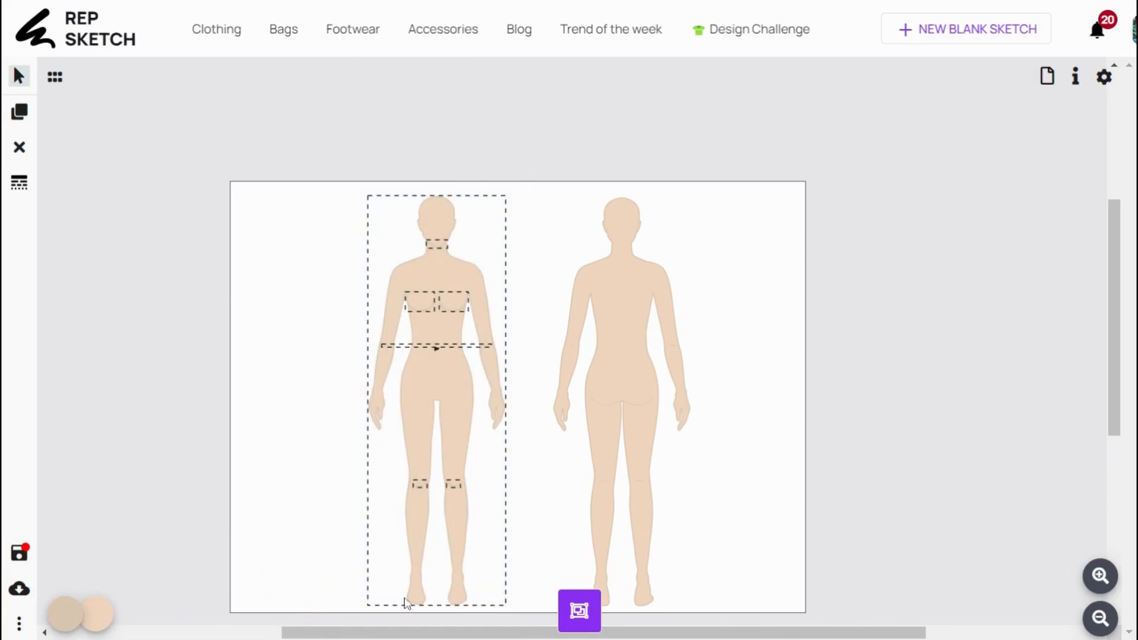
left_click(581, 614)
left_click_drag(559, 185, 787, 566)
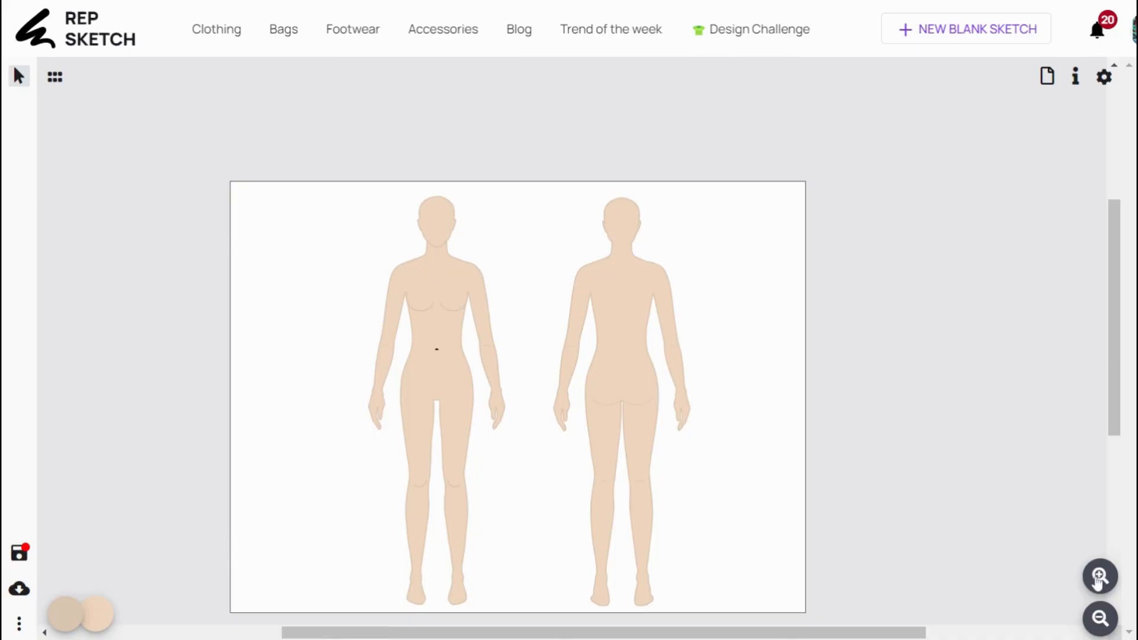
left_click(1097, 578)
scroll(782, 463, "down", 2)
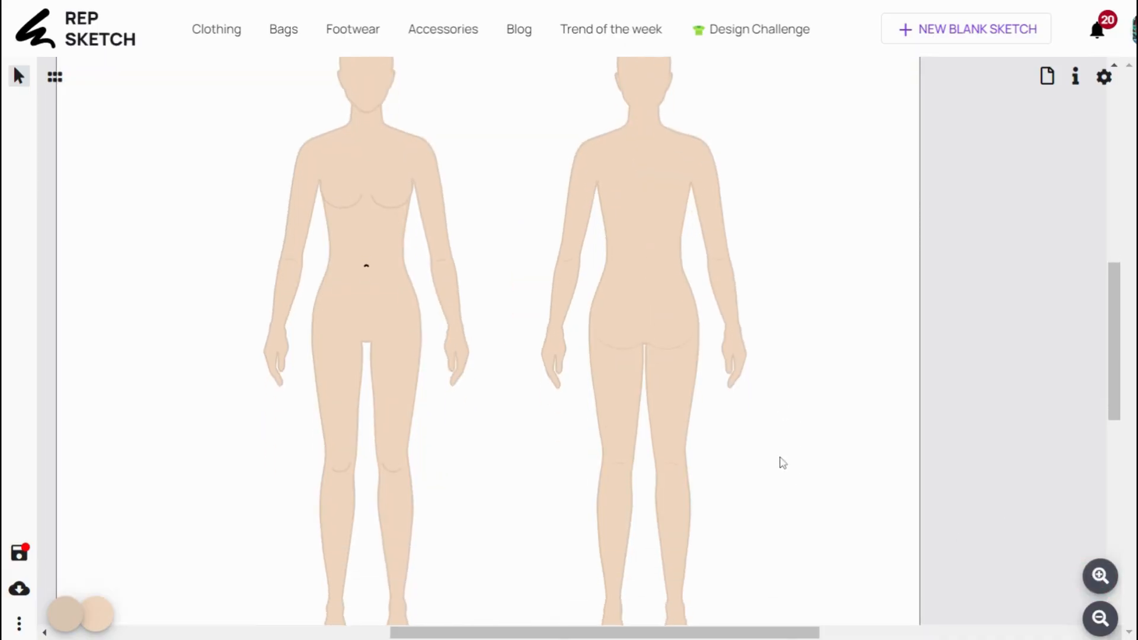
scroll(783, 463, "up", 2)
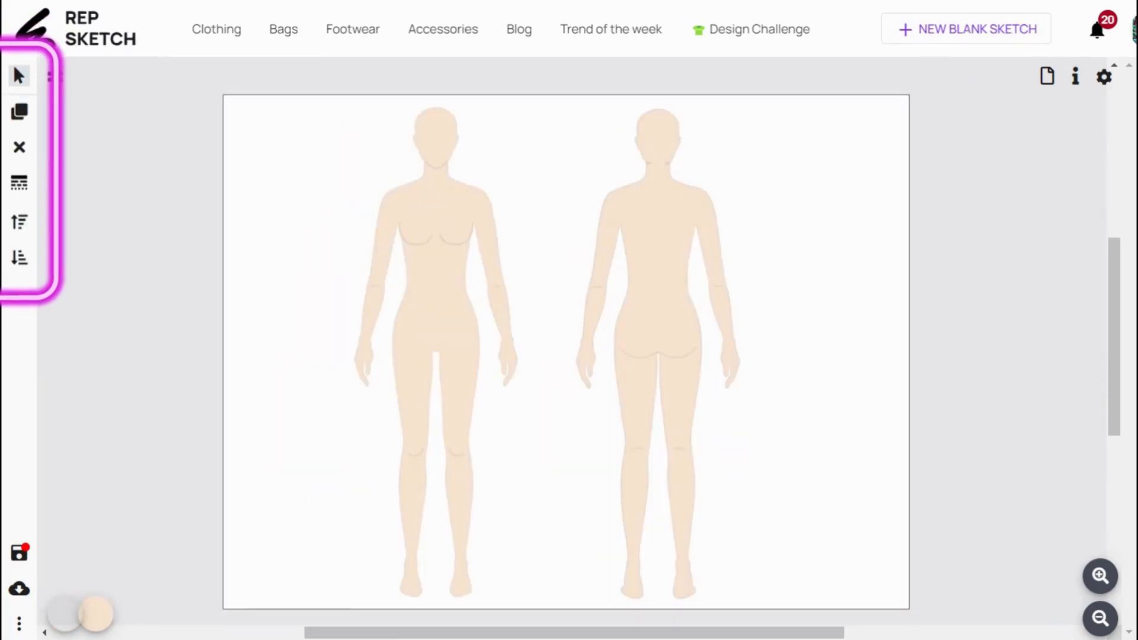
Open the design library and filter it by the Tanktop tag.
left_click(55, 77)
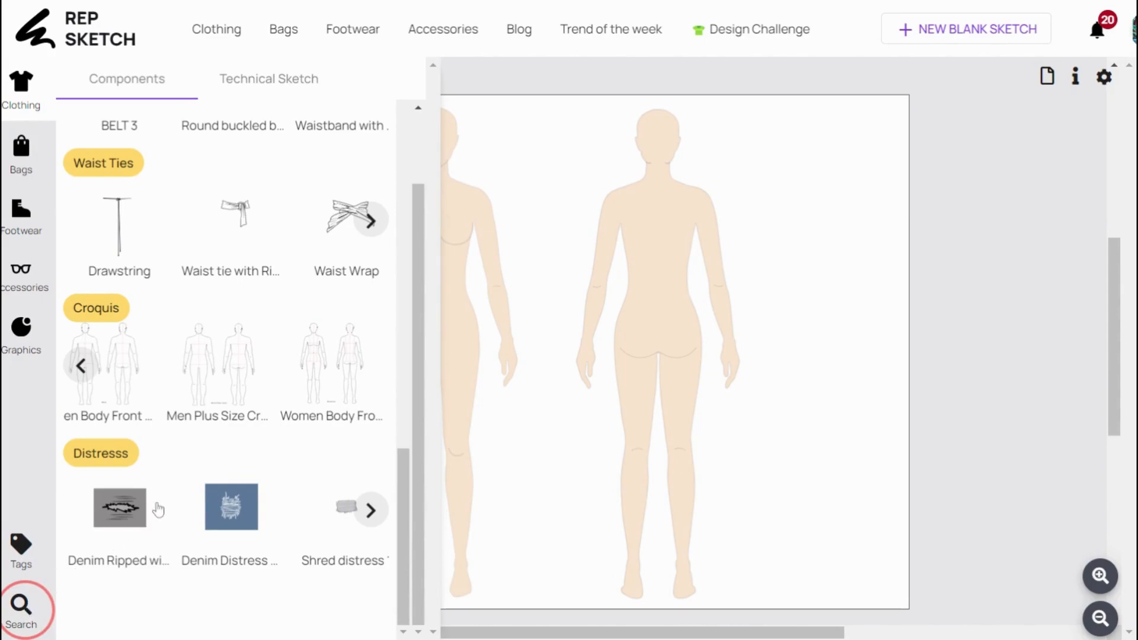
left_click(25, 610)
left_click(22, 563)
left_click(131, 184)
type("TA")
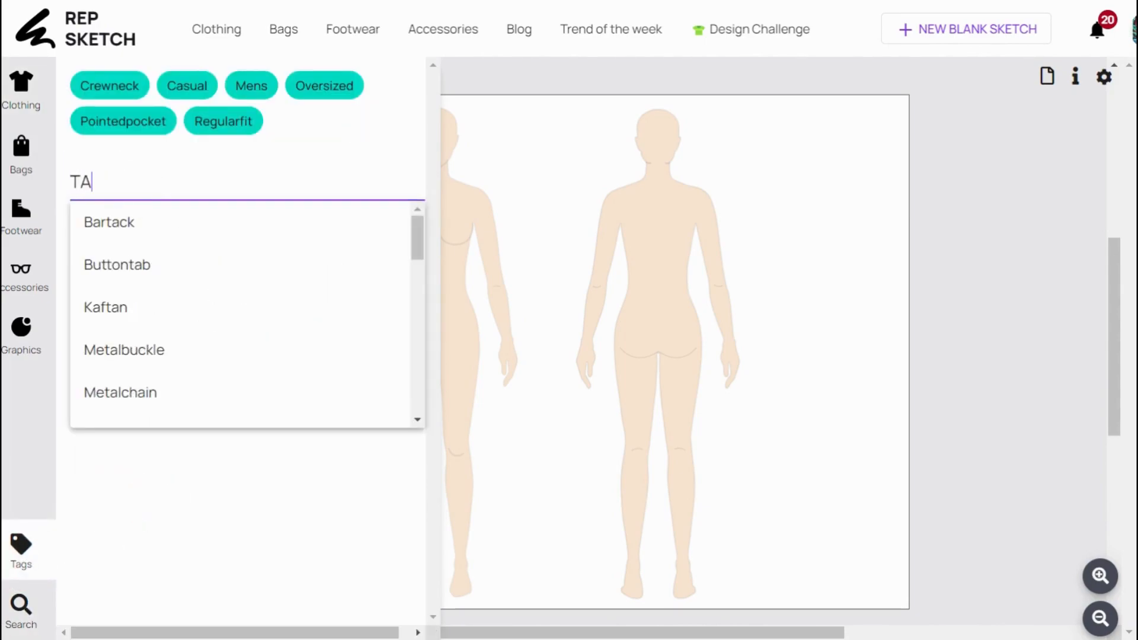
type("NK")
left_click(114, 224)
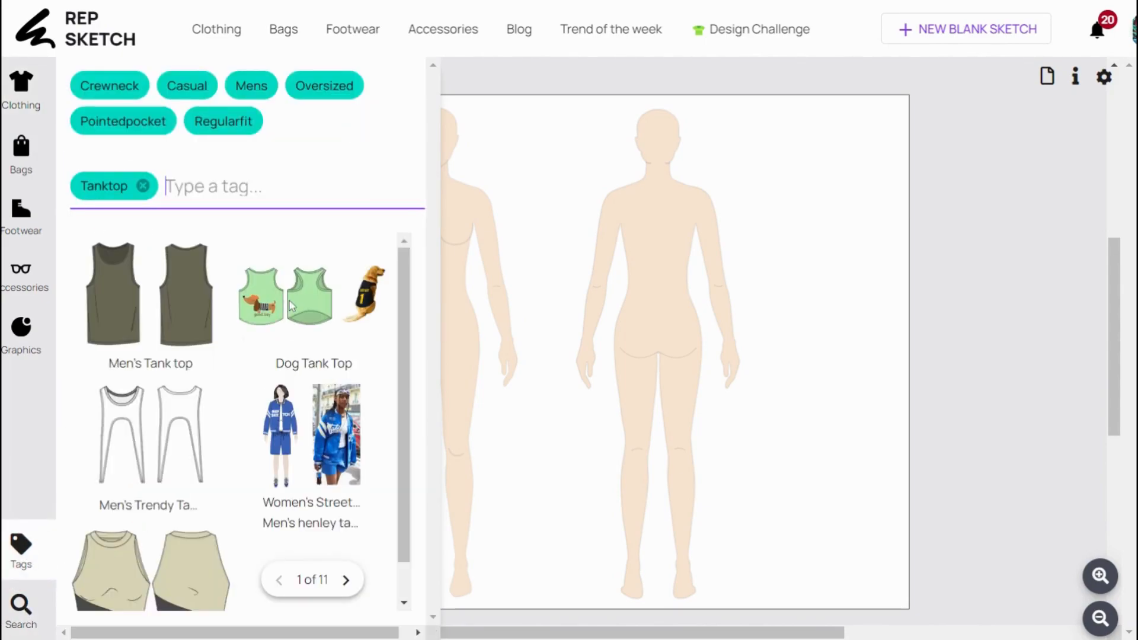
Insert the white women's tank top from the fifth page of the Tanktop results into the sketch.
scroll(290, 306, "down", 1)
left_click(347, 582)
left_click(348, 582)
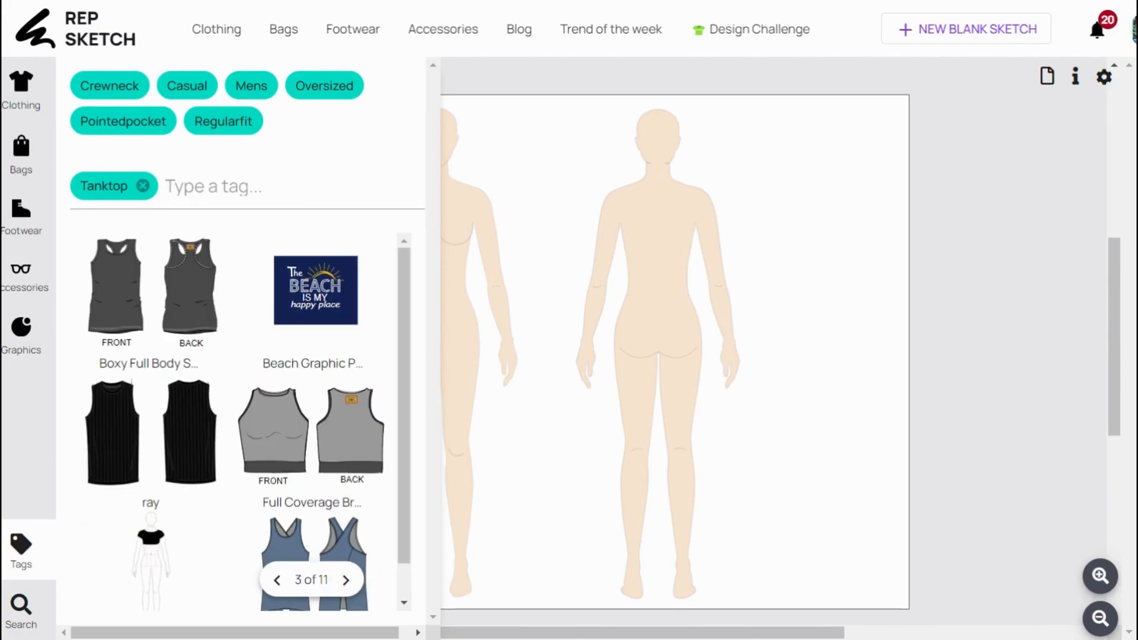
scroll(316, 389, "down", 1)
left_click(352, 591)
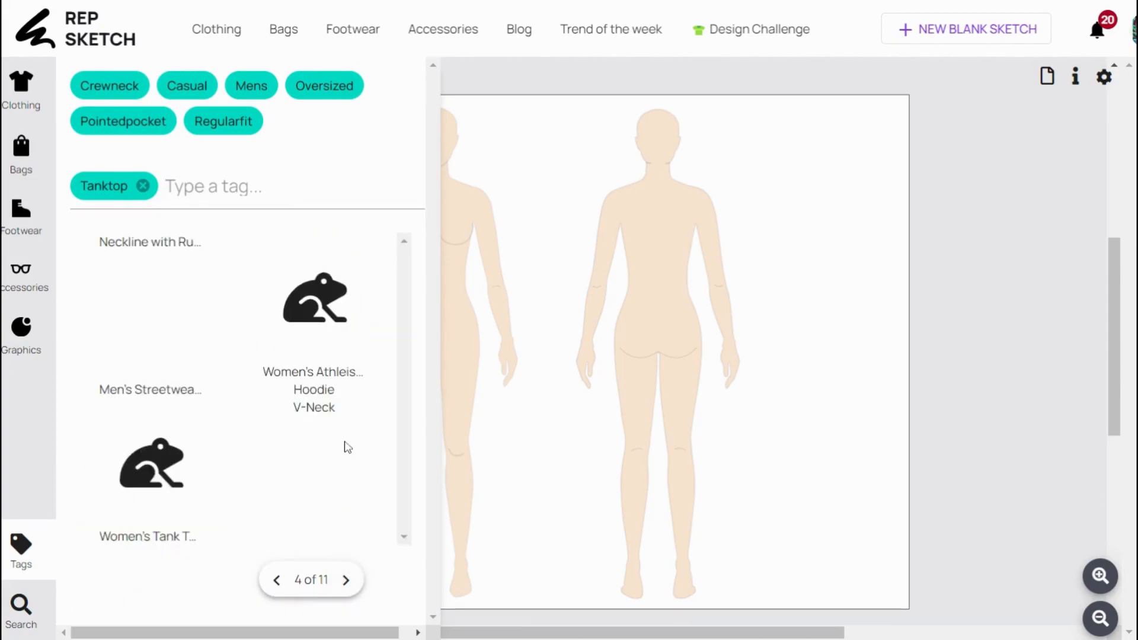
scroll(348, 444, "down", 1)
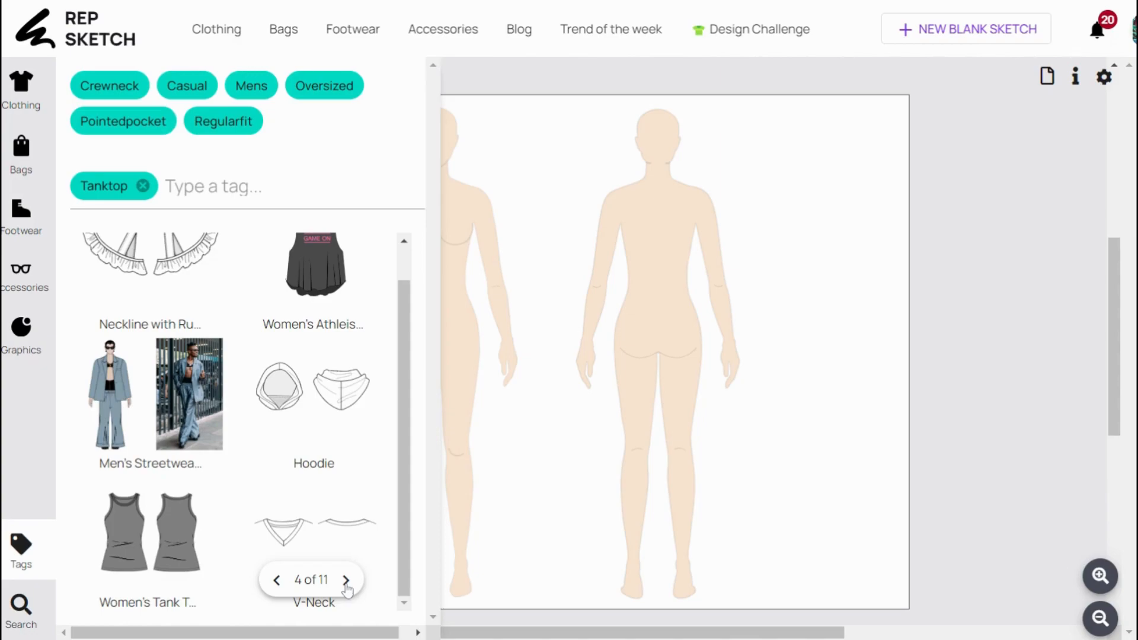
left_click(346, 580)
scroll(276, 390, "down", 1)
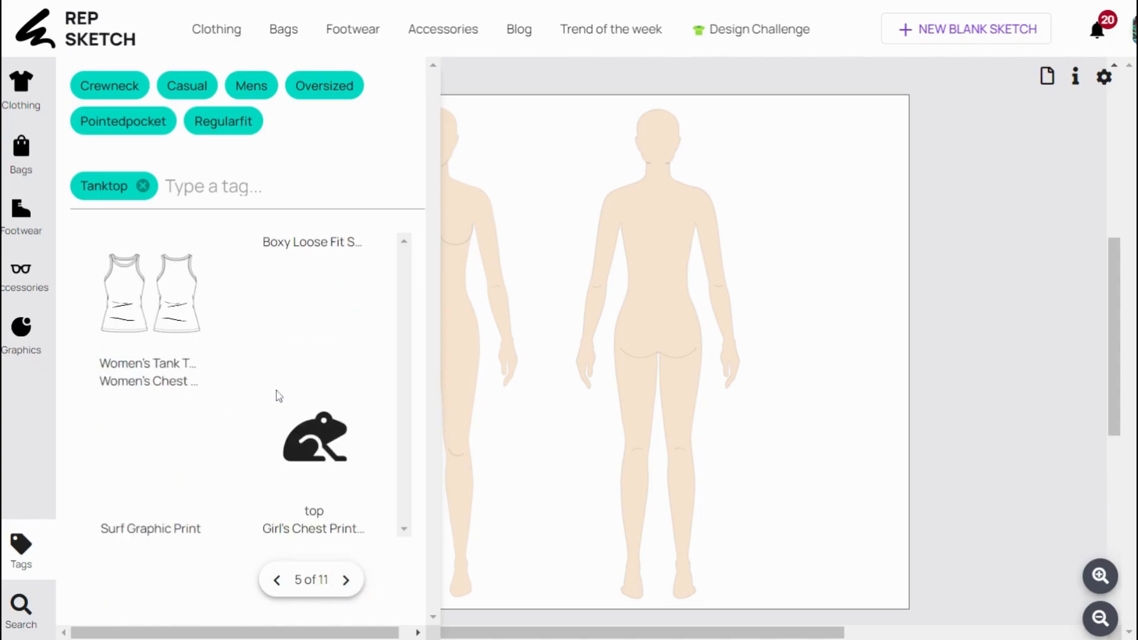
left_click(123, 293)
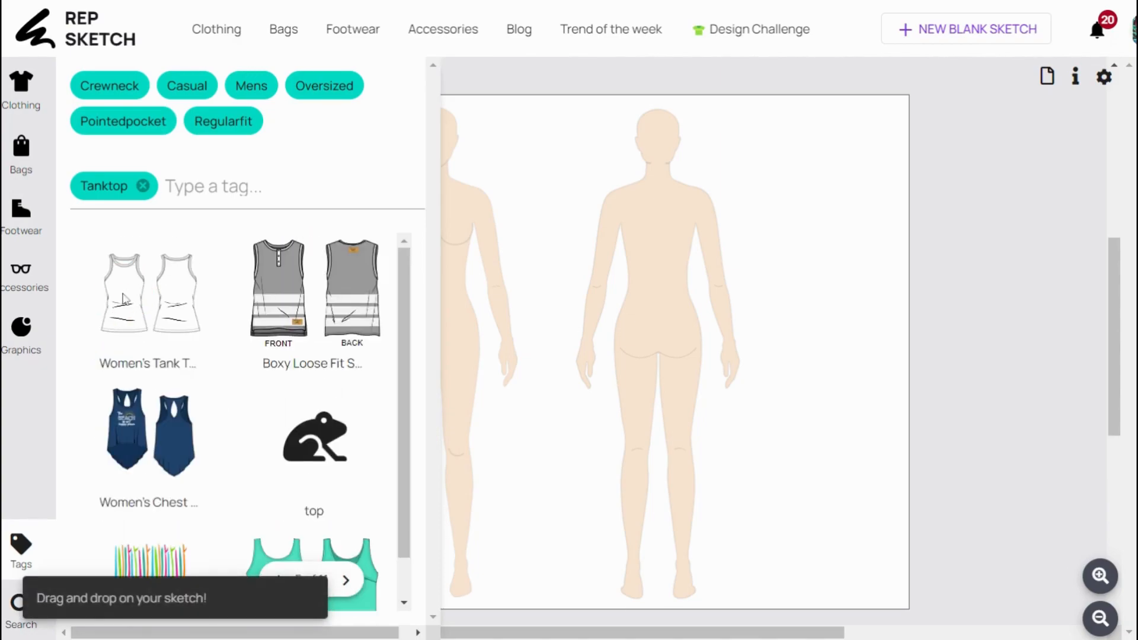
left_click_drag(126, 296, 777, 293)
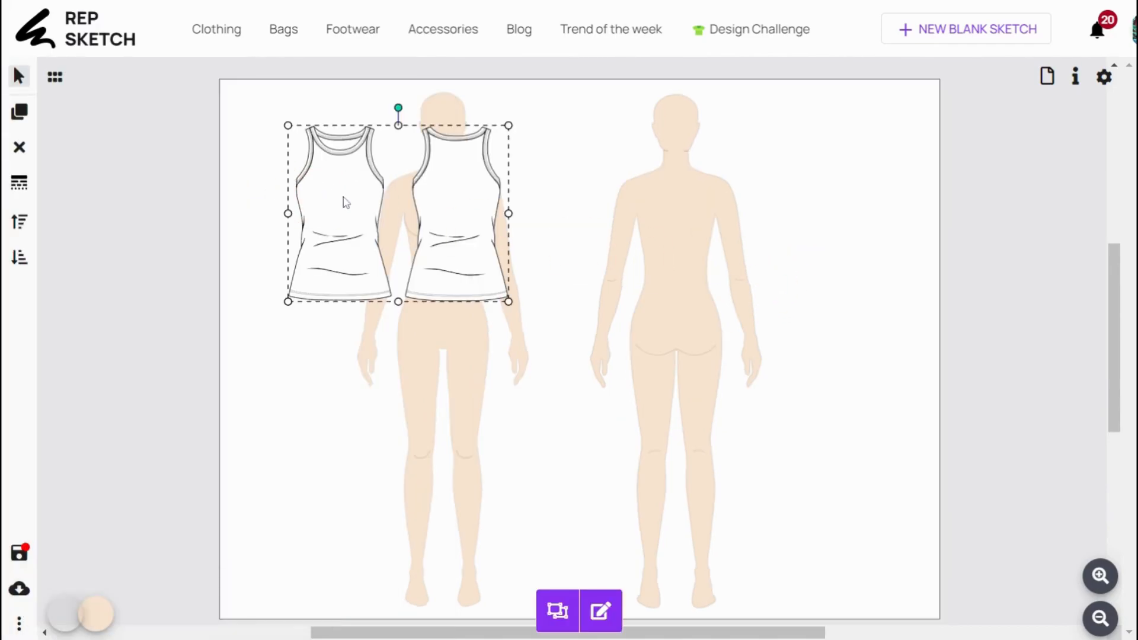
Place the tank top over the front figure and separate its back view from its front view.
left_click_drag(346, 201, 454, 256)
scroll(456, 258, "up", 3)
left_click(557, 611)
left_click(384, 532)
left_click_drag(633, 261, 843, 259)
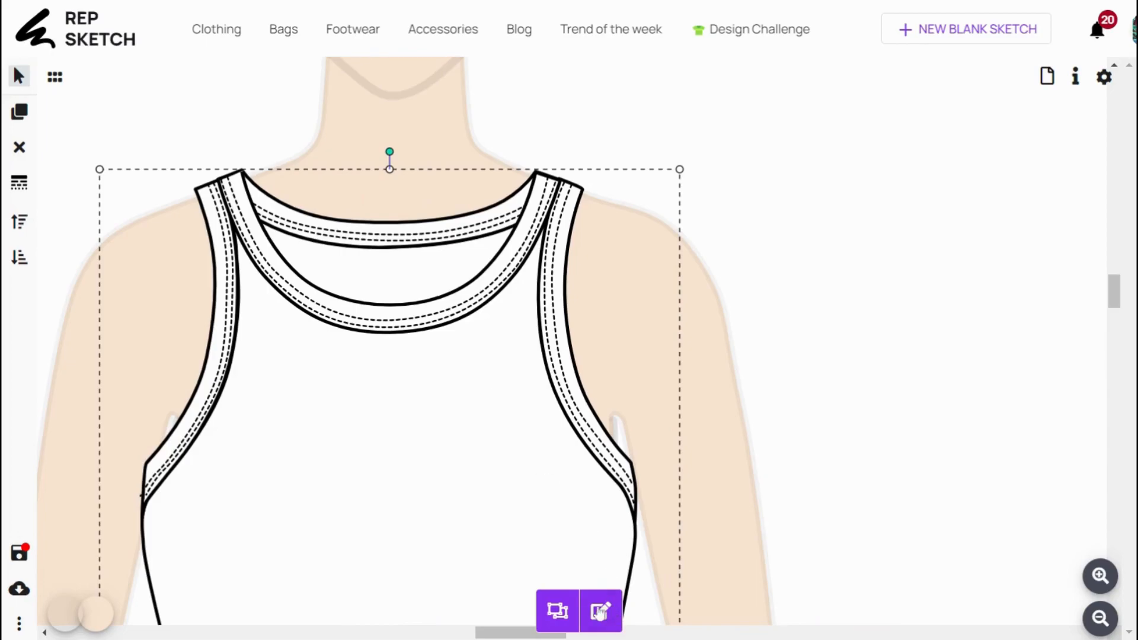
Delete the back neckline band from within the tank top's front view group.
left_click(600, 611)
left_click(534, 178)
key("Delete")
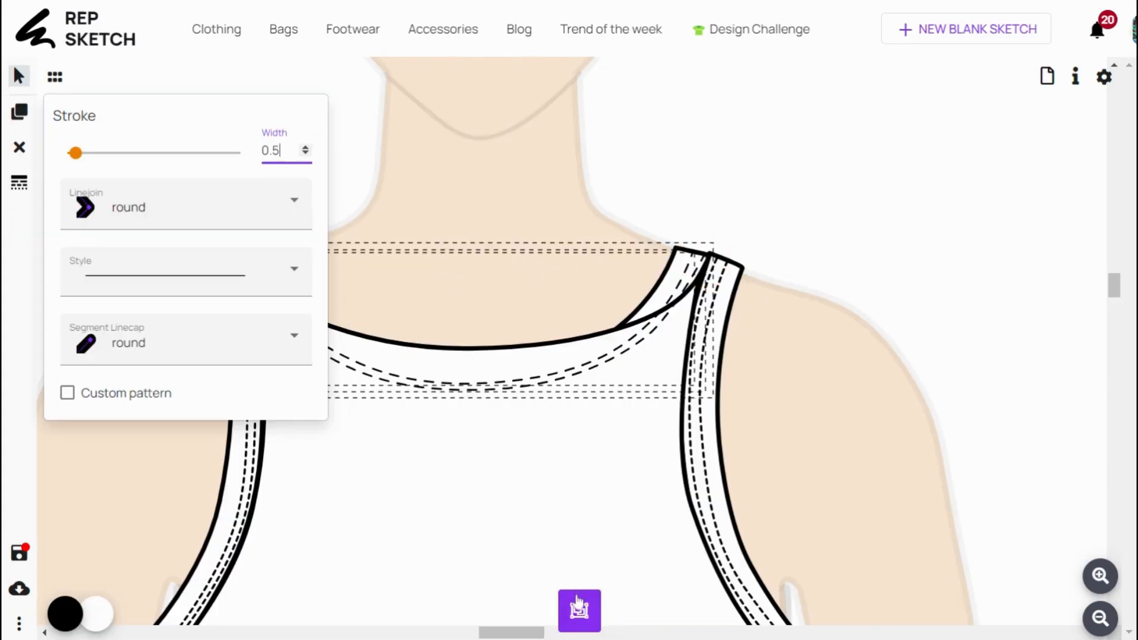
Group the front neckband's pieces and lower its upper curve to narrow the band.
left_click(578, 600)
double_click(477, 354)
left_click_drag(472, 349, 470, 375)
left_click(749, 185)
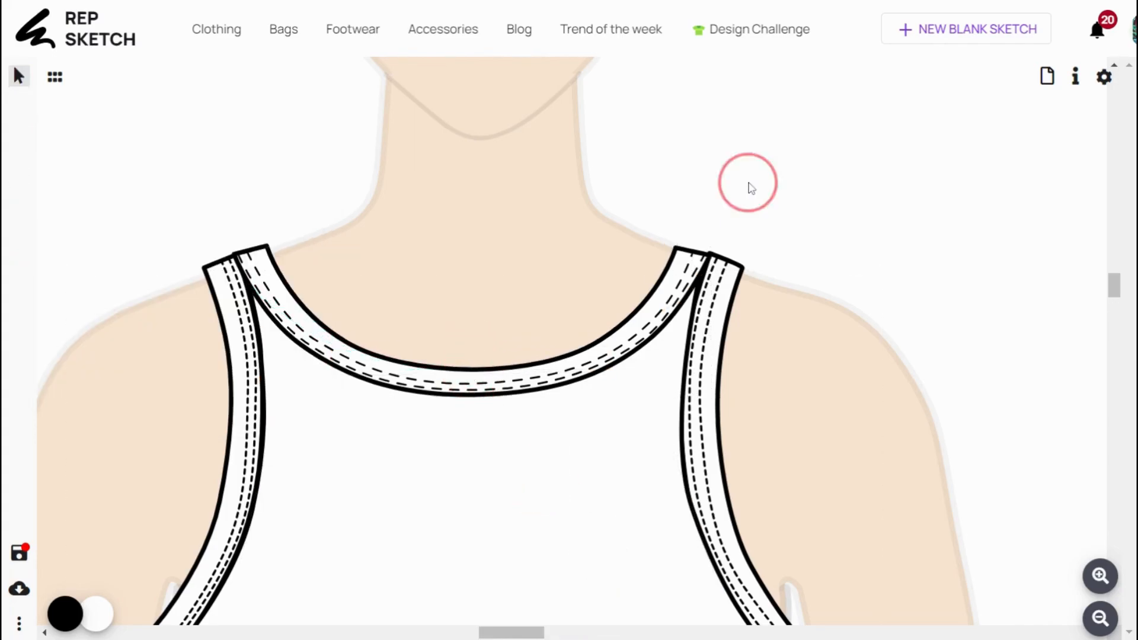
Fill the neckband shape inside its group with black.
left_click(686, 258)
left_click(601, 611)
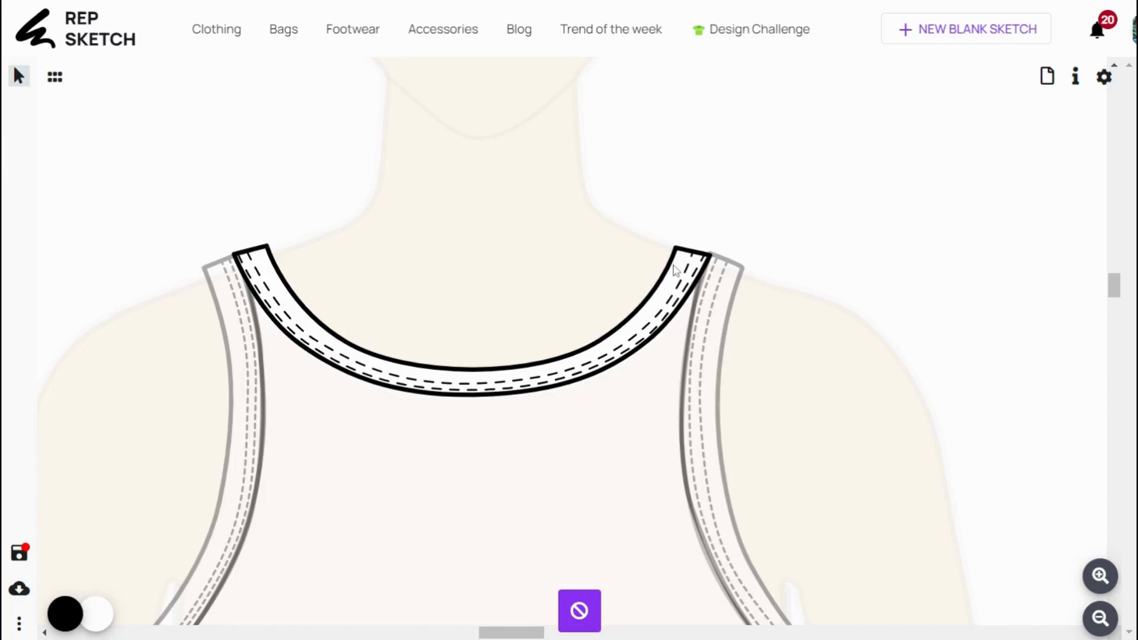
left_click(97, 616)
left_click(61, 511)
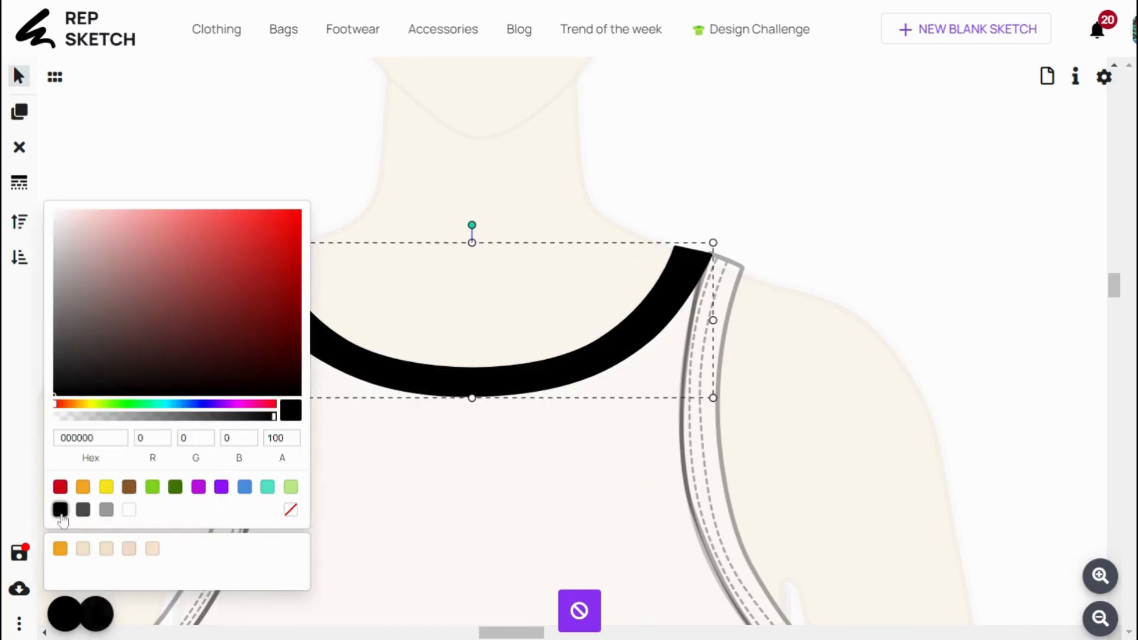
double_click(699, 217)
Set the neckband's stroke color to grey so its outline and stitching contrast with the black fill.
left_click(60, 623)
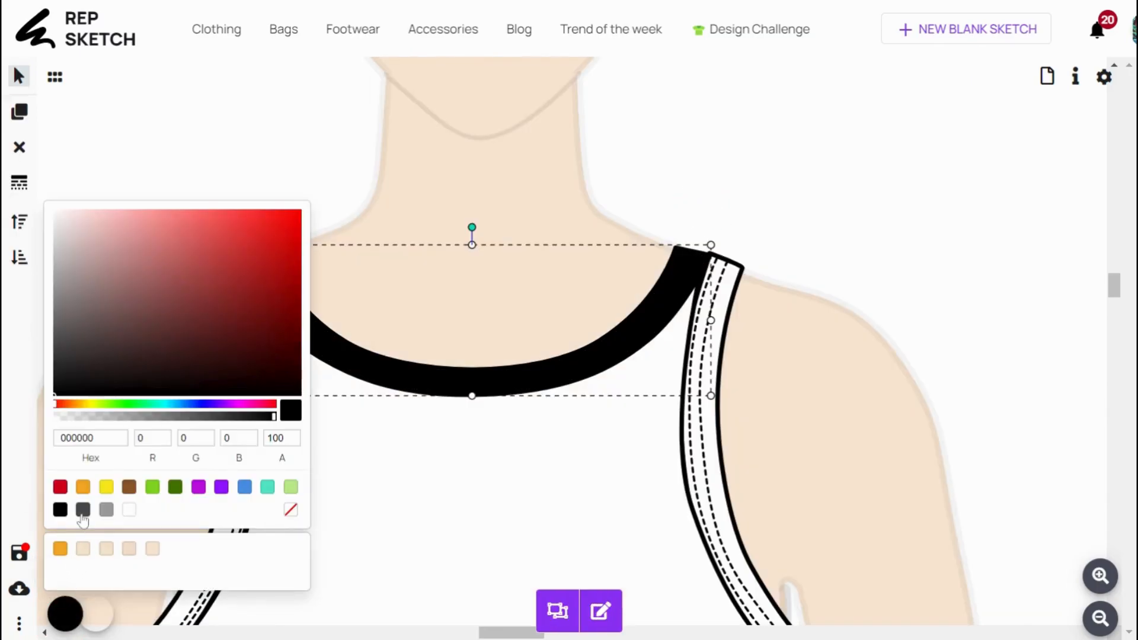
left_click(81, 515)
left_click(106, 511)
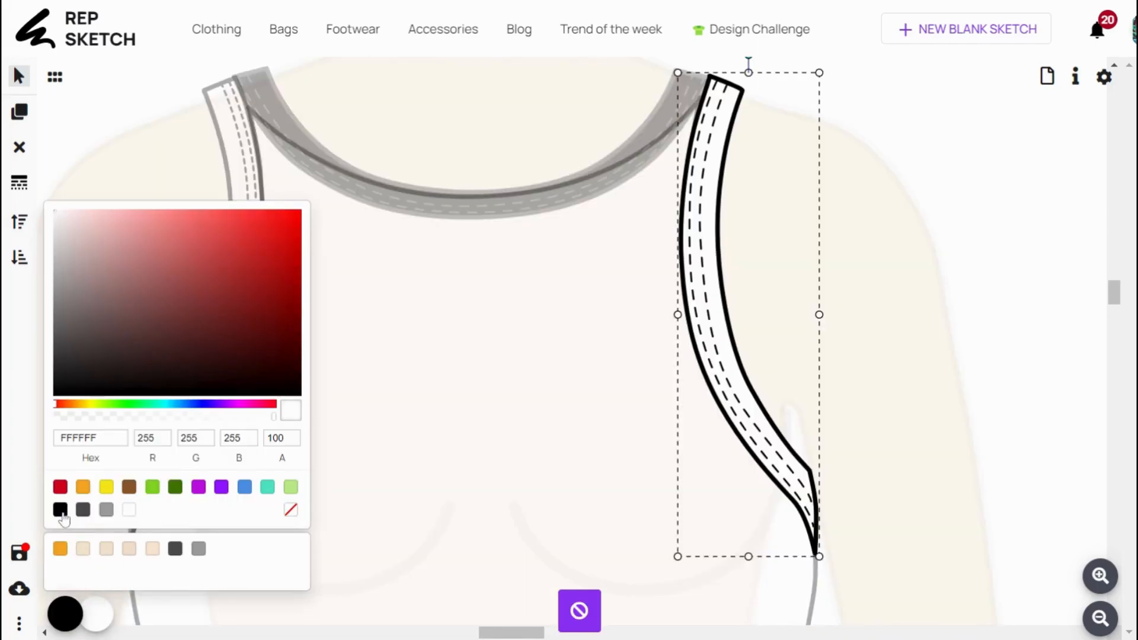
Fill the armhole bindings with black and give them dark grey strokes.
left_click(60, 510)
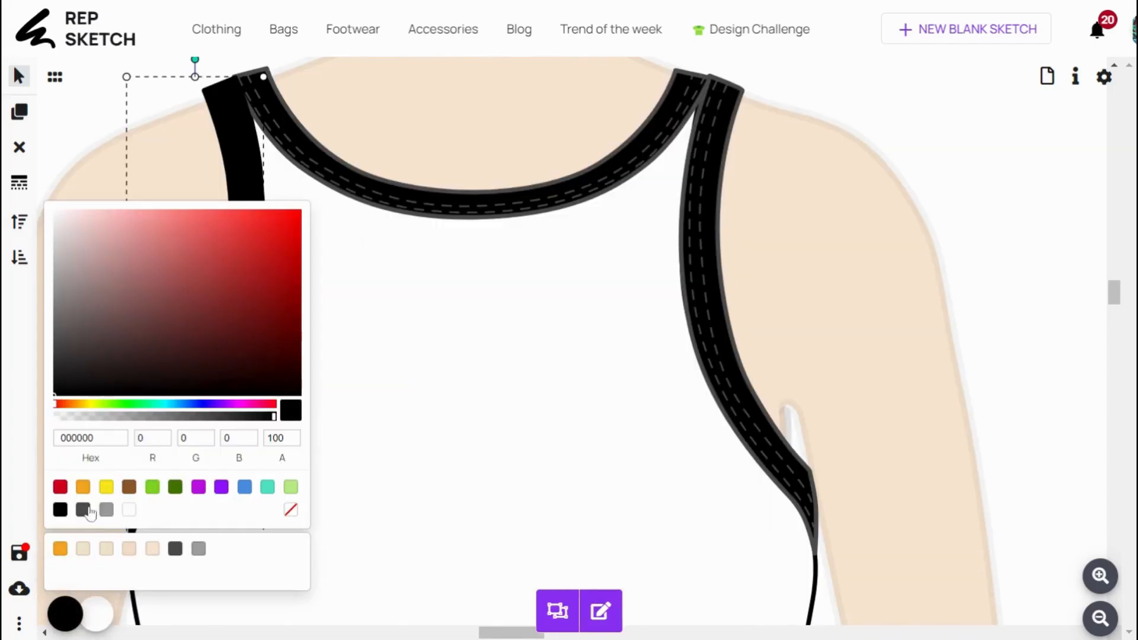
left_click(83, 510)
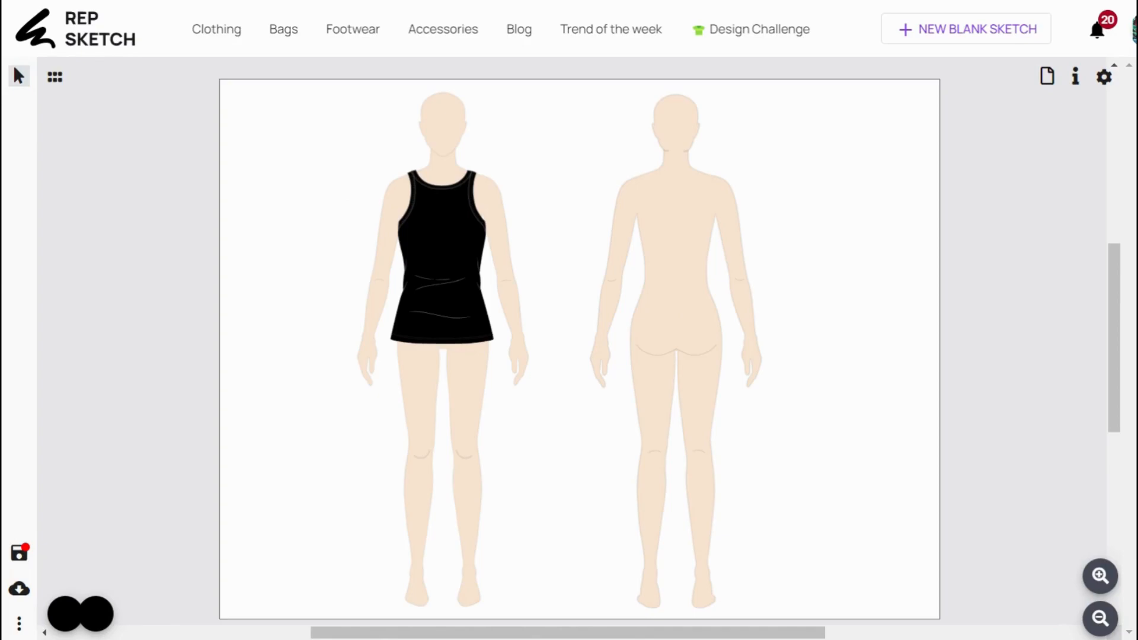
Find library garments tagged Blazer and place the white open-front blazer with front and back views beside the back figure.
left_click(55, 77)
type("BLAZER")
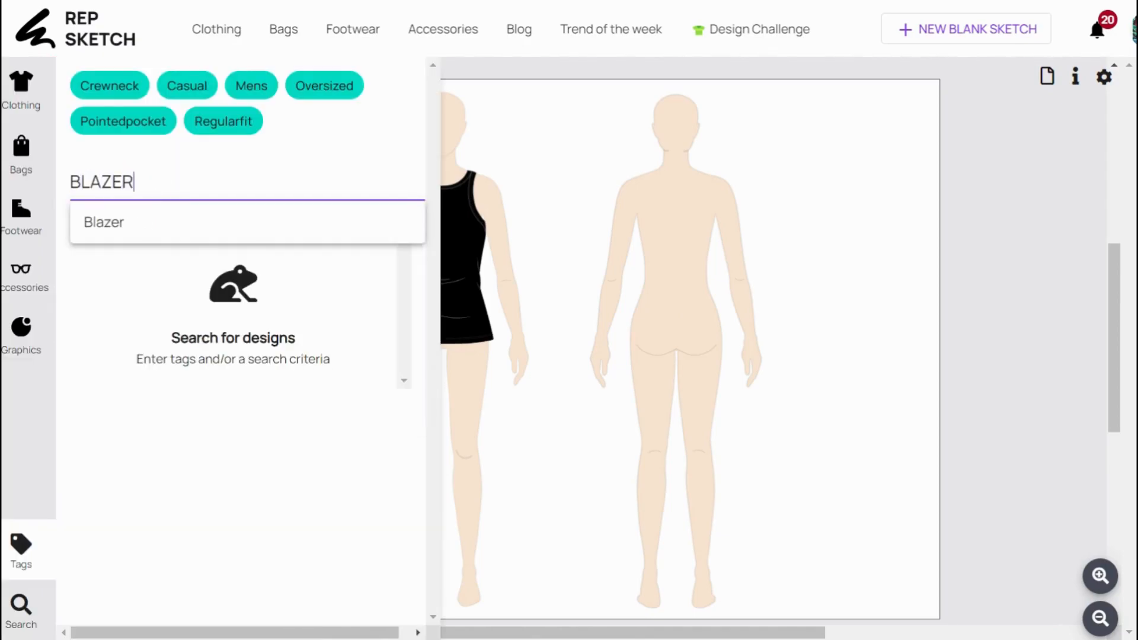
left_click(119, 221)
left_click(345, 580)
scroll(343, 536, "down", 1)
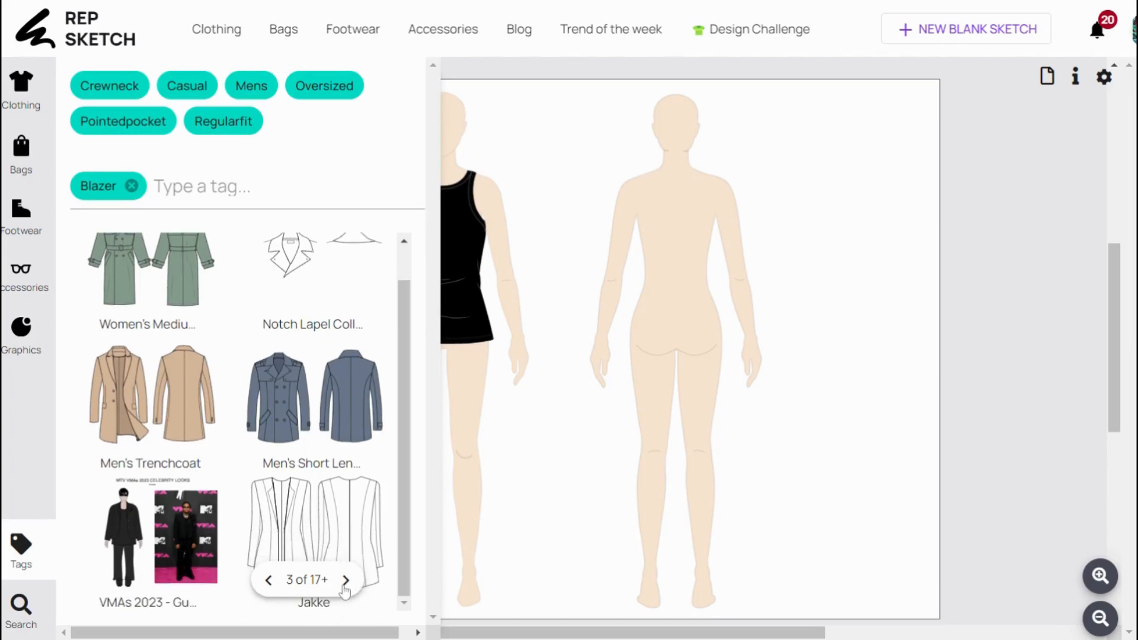
left_click_drag(278, 520, 422, 295)
left_click_drag(685, 414, 658, 392)
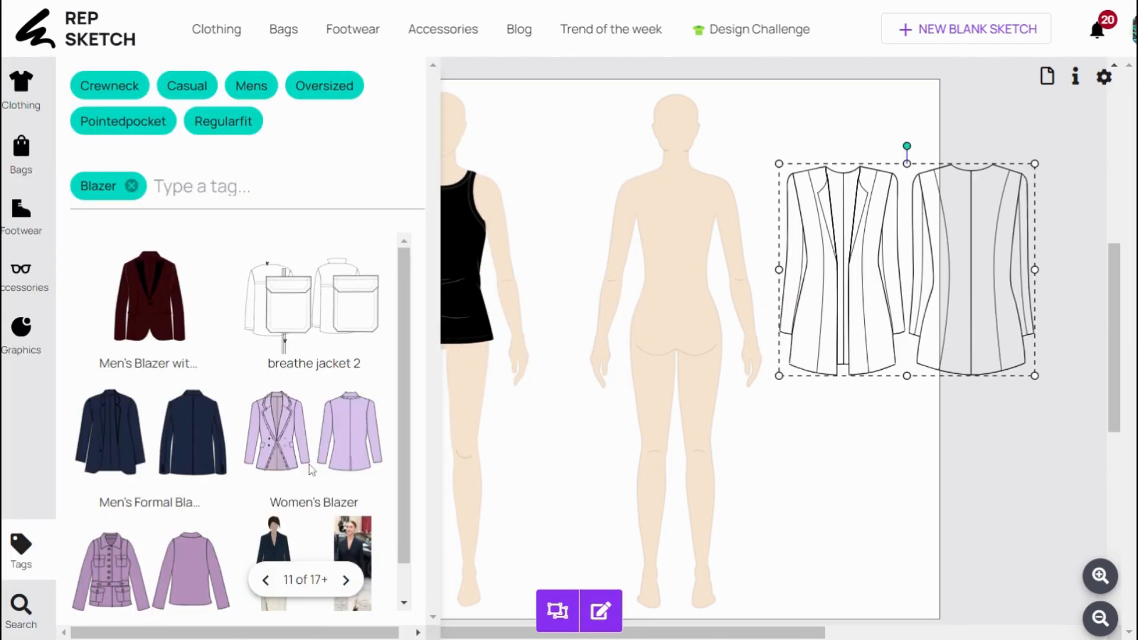
Place the lilac Women's Blazer, enlarge it to fit the front figure, and move its back view onto the back figure.
left_click_drag(285, 447, 579, 444)
left_click_drag(342, 234, 467, 273)
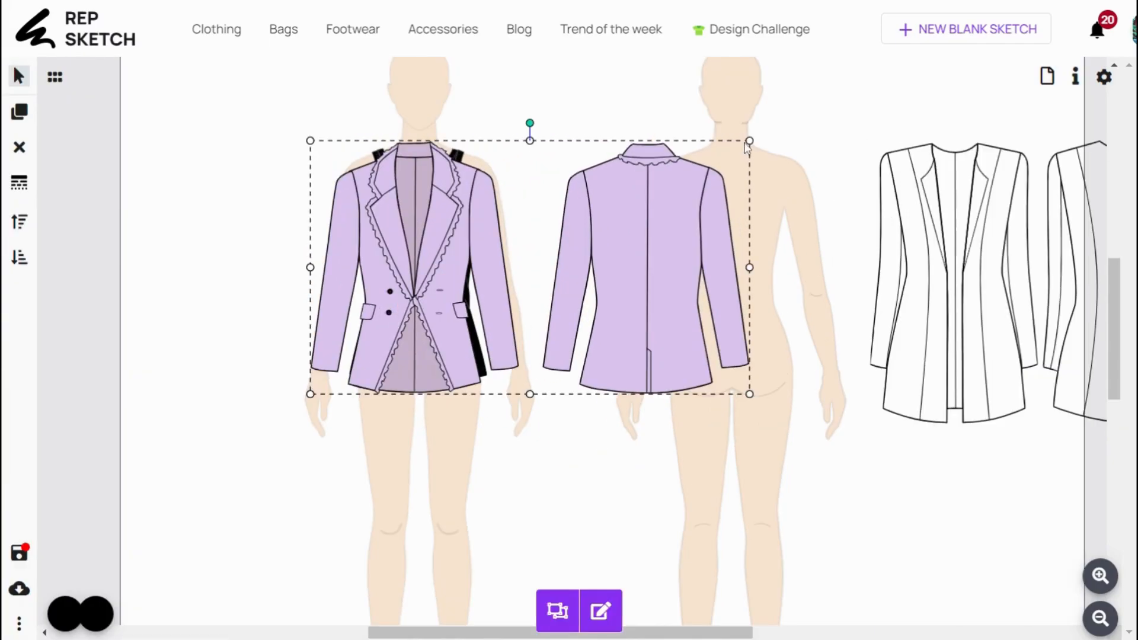
left_click_drag(750, 140, 761, 134)
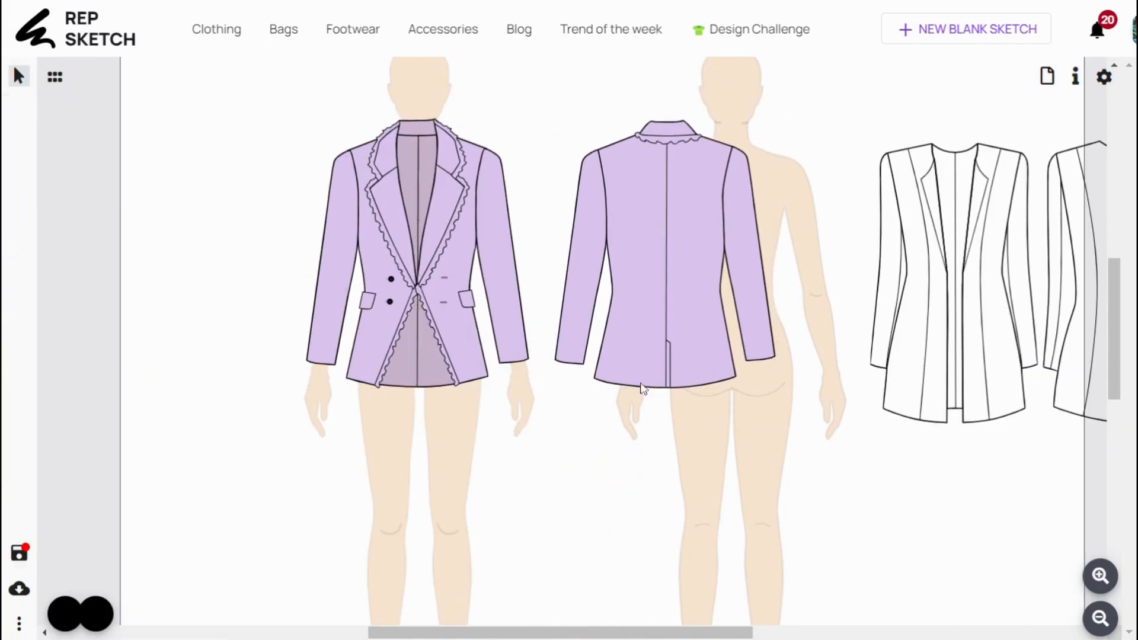
left_click_drag(655, 269, 721, 273)
Delete the front blazer's inner back lining and ungroup the front panels into separate pieces.
left_click(574, 611)
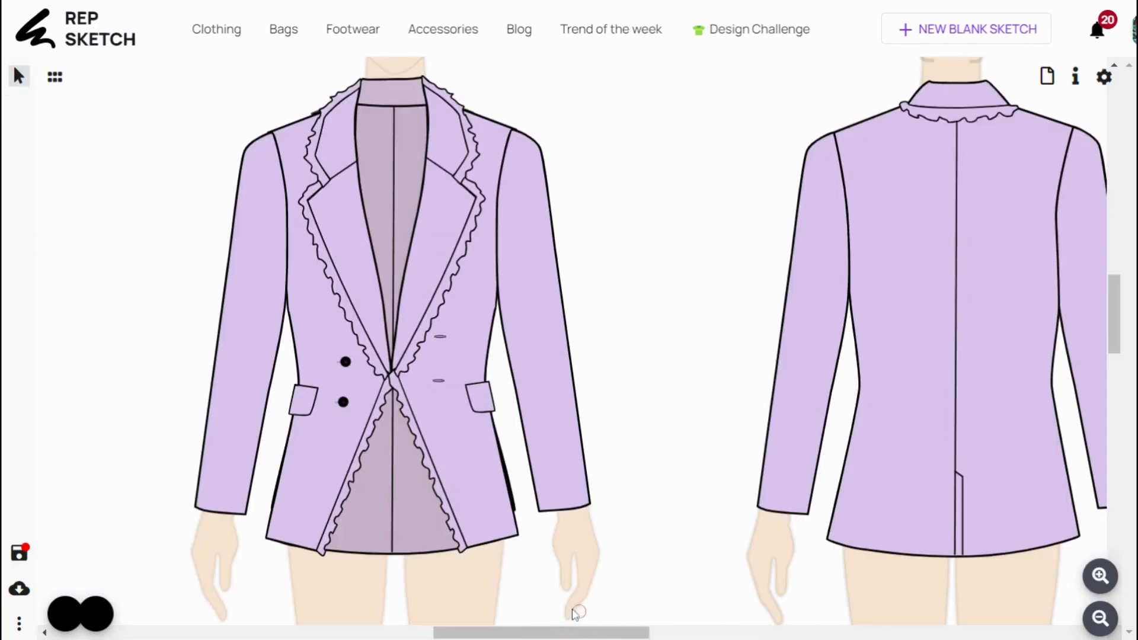
left_click(425, 534)
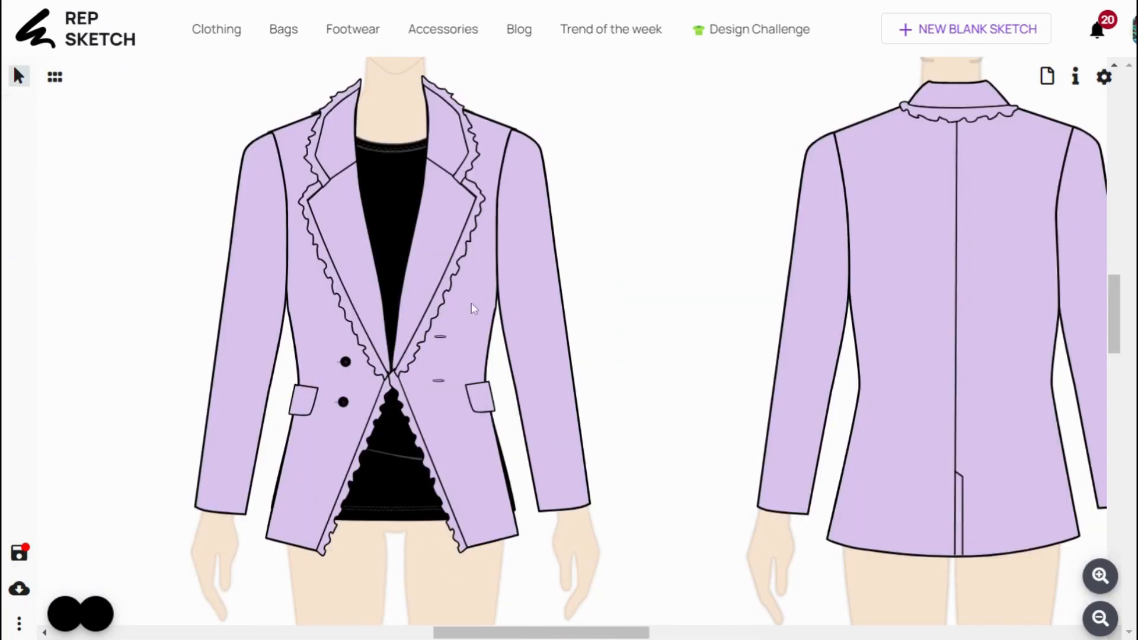
left_click(474, 305)
left_click(350, 307)
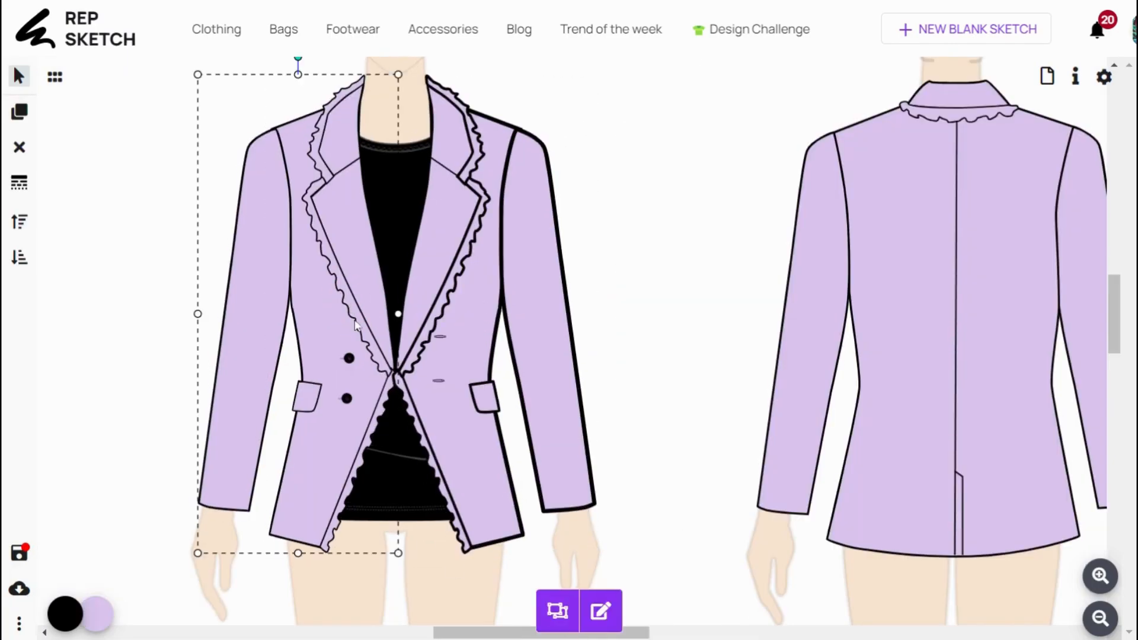
left_click(557, 611)
Fill the body, sleeves, collar, lapels, pocket flaps and ruffle trim of both blazer views with dark burgundy.
left_click(550, 272)
left_click(96, 614)
left_click(170, 320)
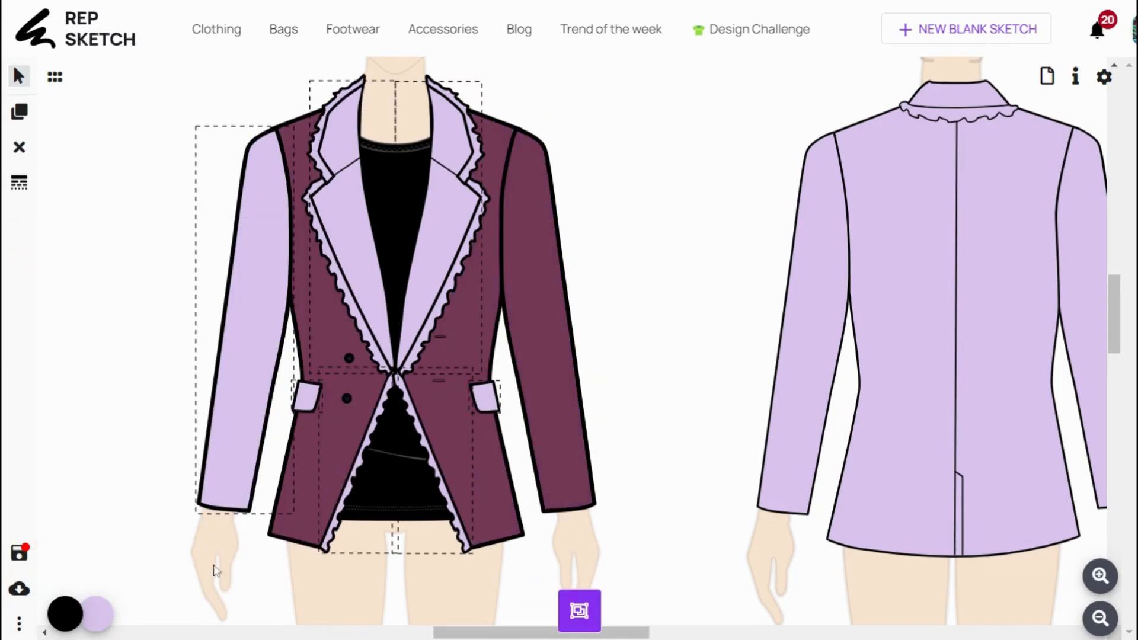
left_click(99, 615)
left_click(197, 573)
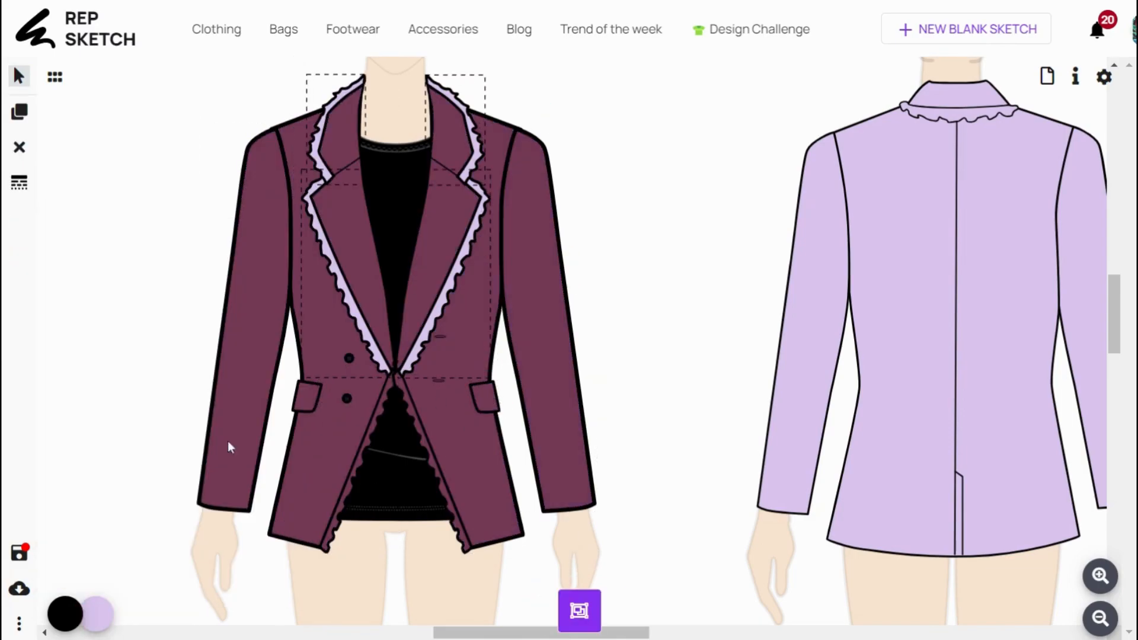
left_click(96, 620)
left_click(197, 573)
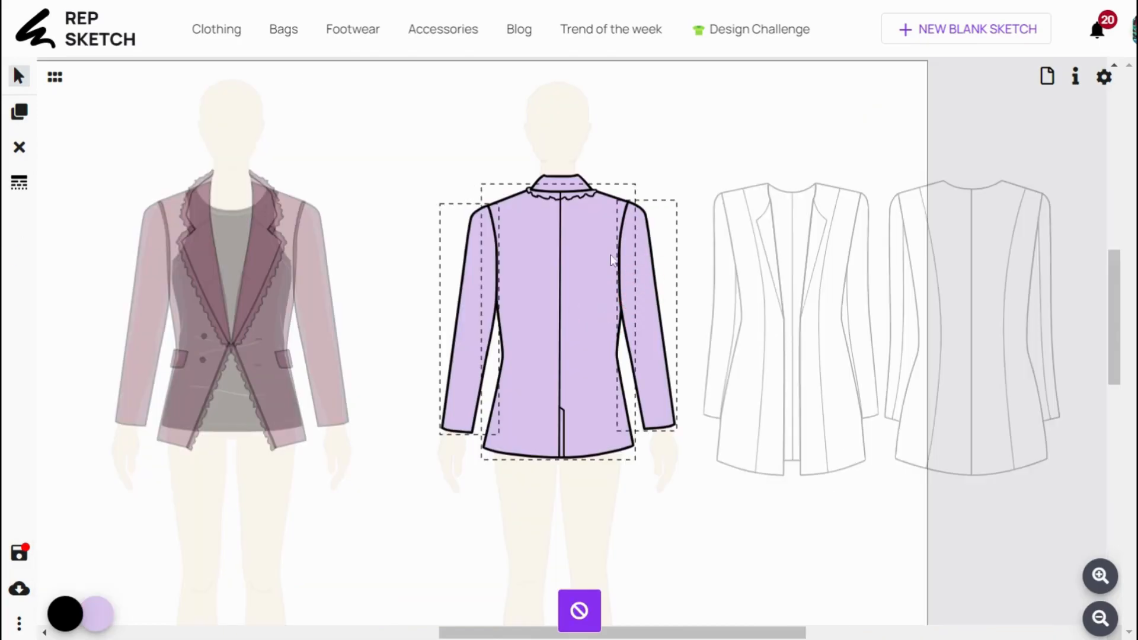
left_click(106, 615)
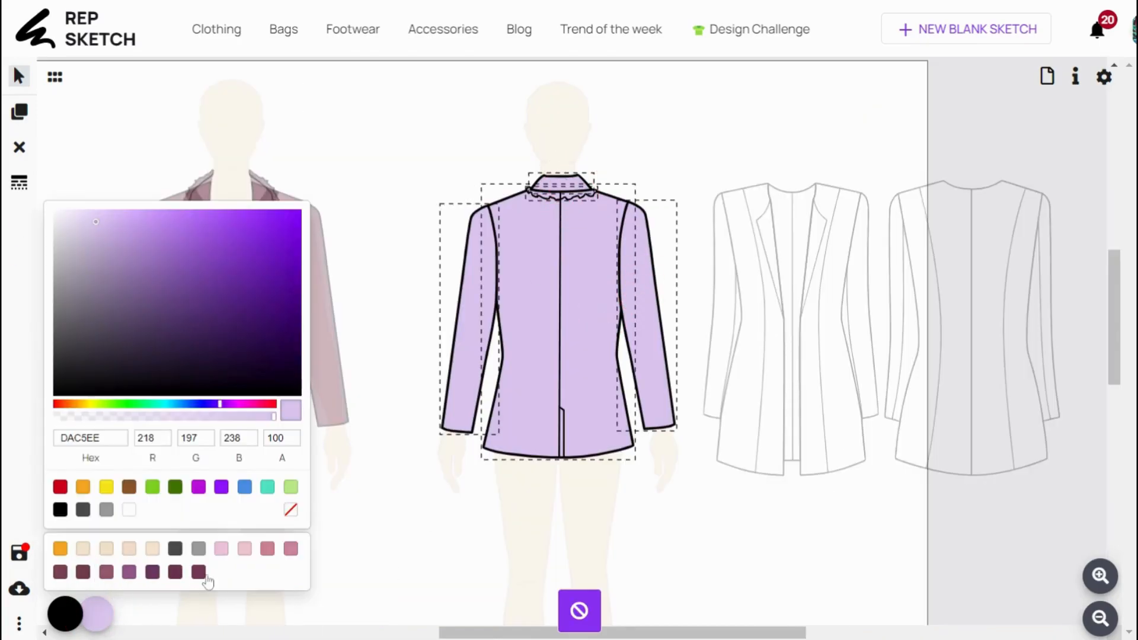
left_click(198, 577)
Browse the library's Patterns graphics for a check or houndstooth design suited to the blazer.
scroll(197, 292, "down", 9)
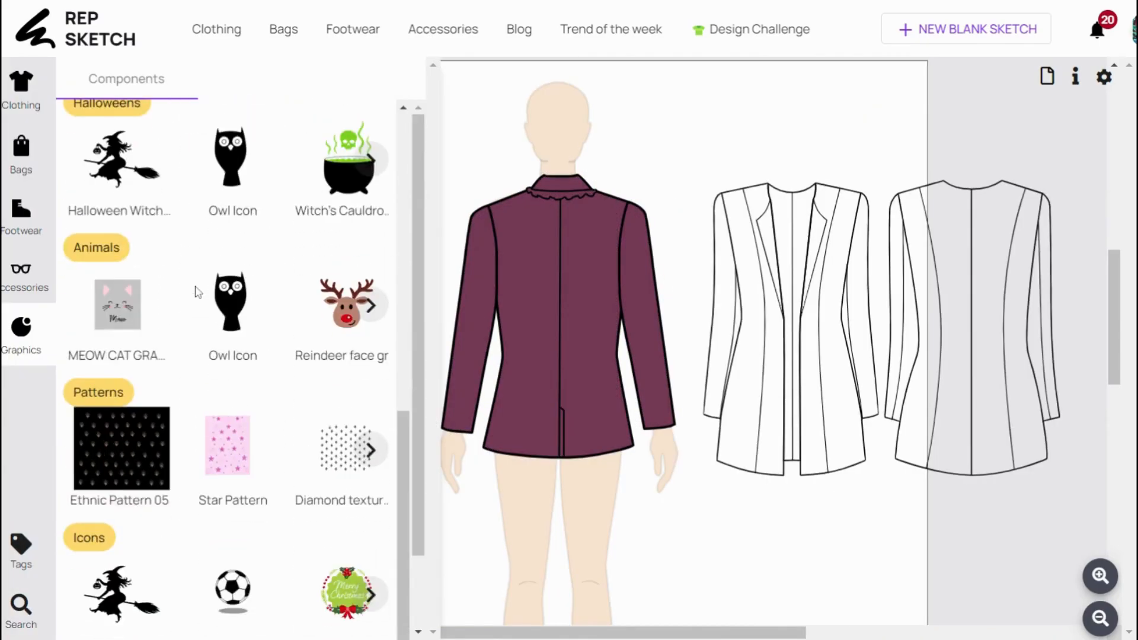
left_click(371, 365)
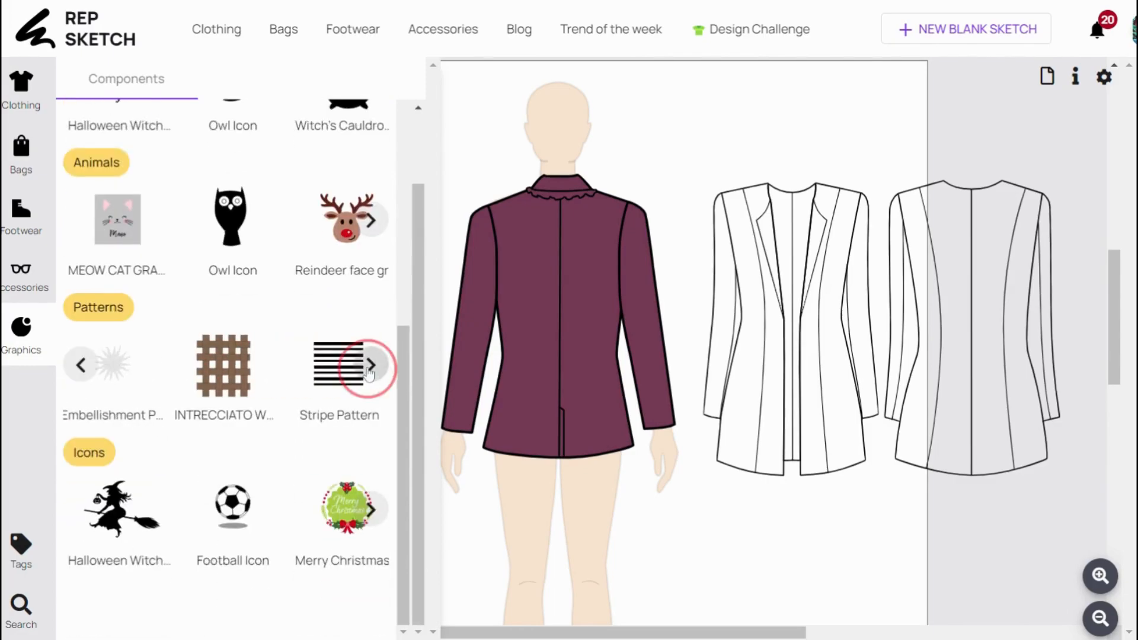
left_click(371, 366)
left_click(83, 367)
left_click(84, 367)
left_click(84, 368)
left_click(84, 367)
left_click(83, 368)
left_click(81, 366)
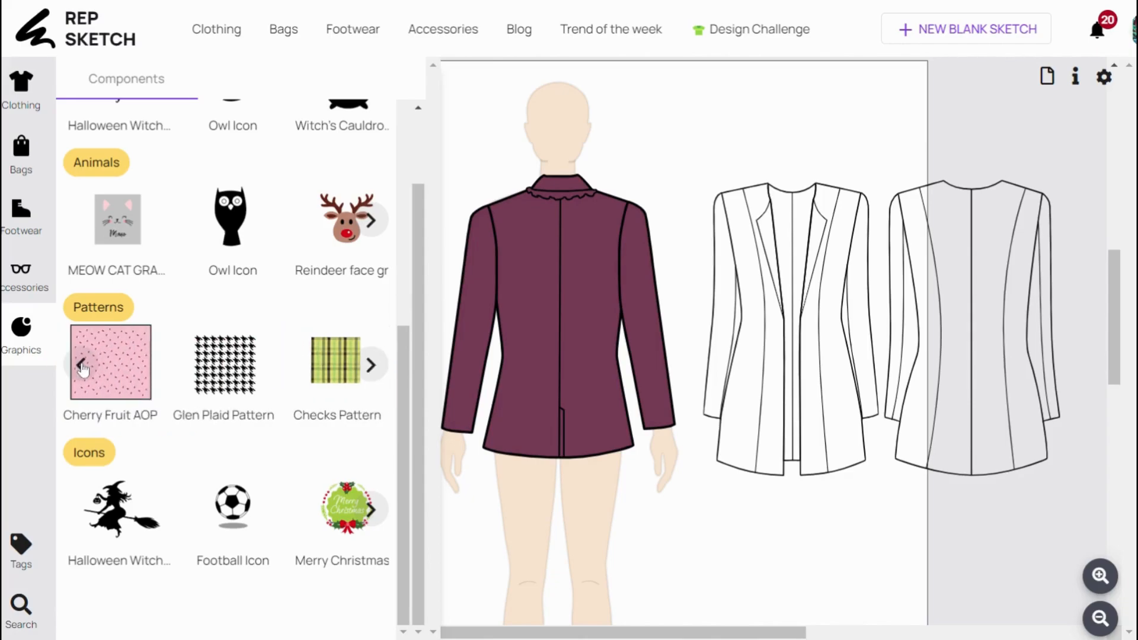
Add the Glen Plaid Pattern to the sketch, shrink it, and move its white backing away from the black motifs.
left_click(482, 172)
left_click_drag(474, 177, 358, 248)
left_click_drag(374, 199, 96, 360)
left_click(96, 361)
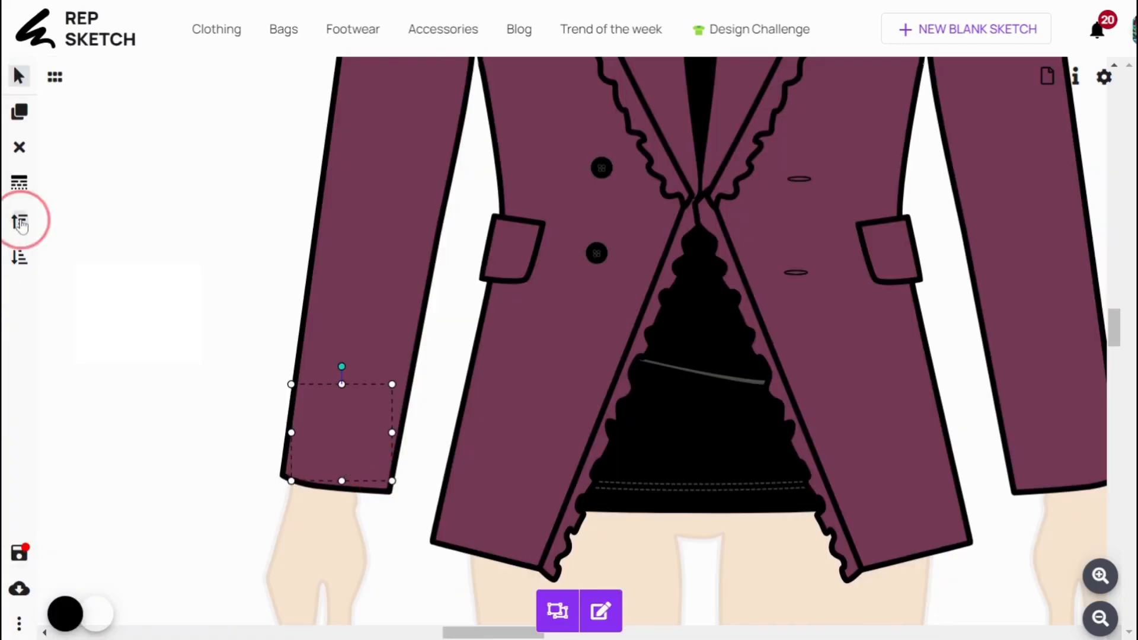
Bring the houndstooth pattern in front of the blazer sleeve, rotate it to the sleeve's angle, and clone it up the sleeve.
left_click(21, 221)
left_click_drag(342, 367, 352, 369)
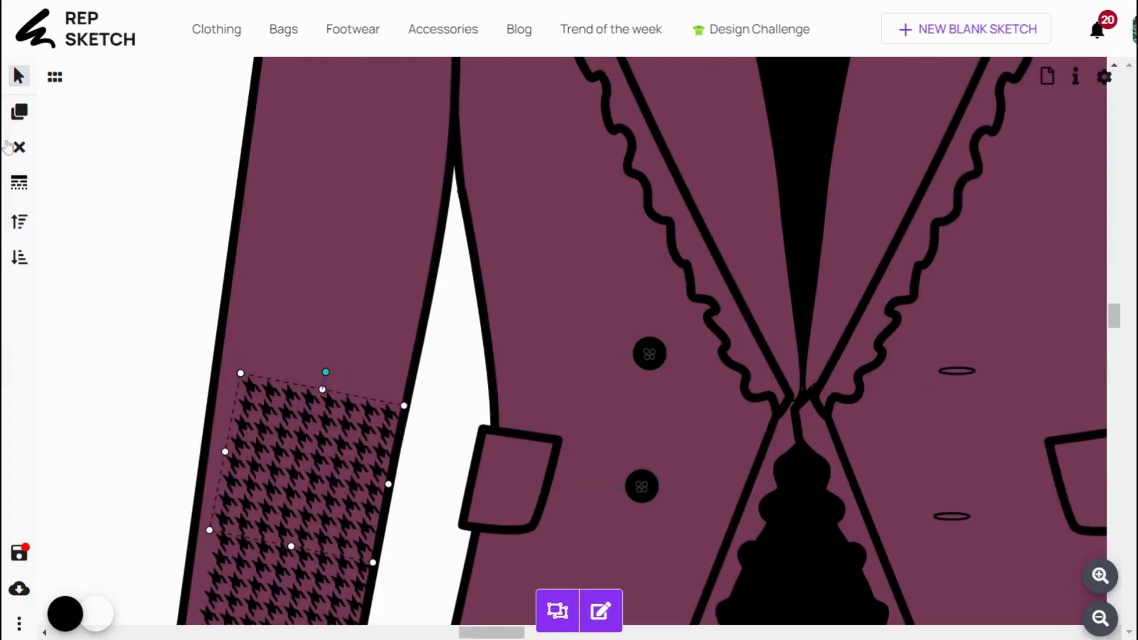
left_click(21, 116)
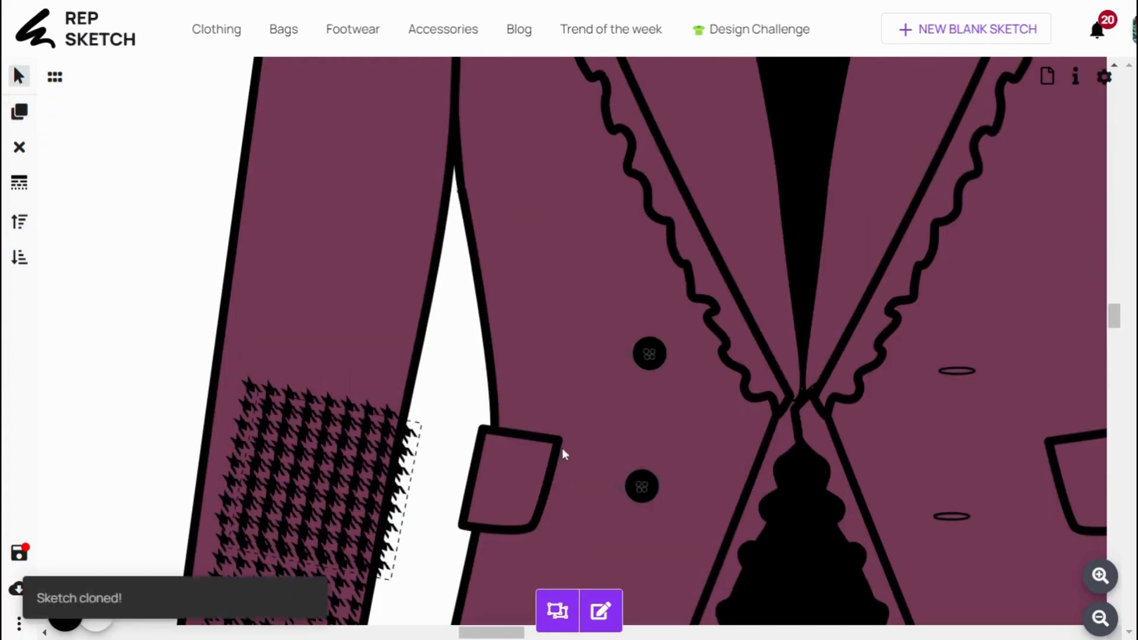
left_click_drag(413, 439, 409, 282)
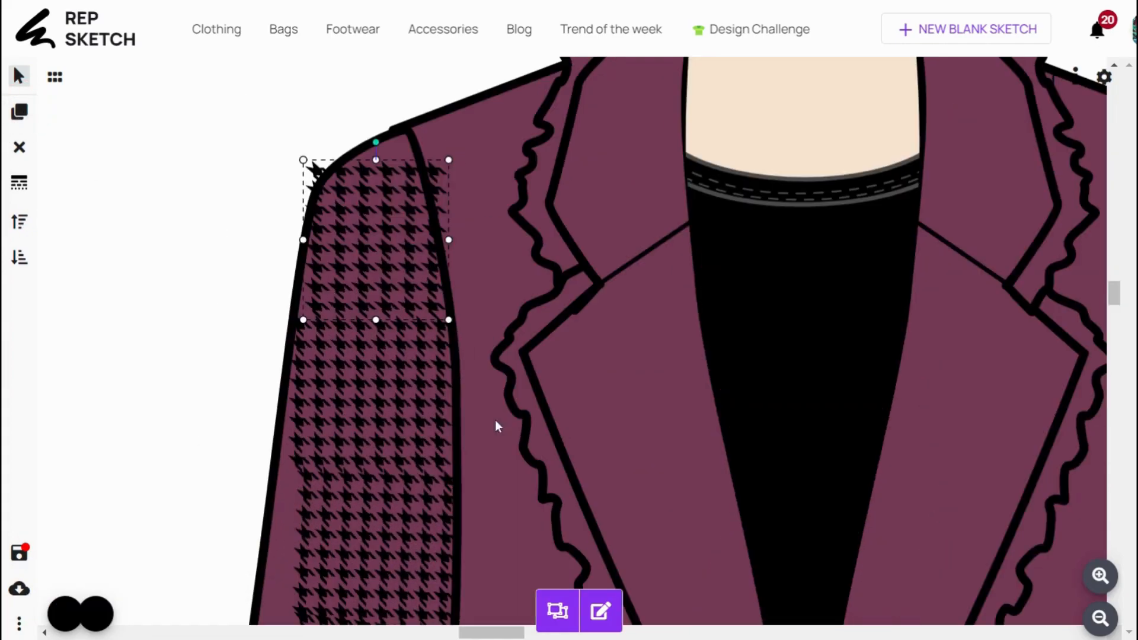
Rearrange and clone individual houndstooth motifs in the topmost sleeve patch so they follow the shoulder's outer curve.
double_click(320, 177)
left_click(320, 177)
left_click_drag(304, 160, 391, 159)
left_click(19, 112)
left_click(319, 310)
left_click_drag(304, 298, 299, 298)
Adjust the houndstooth motifs beside the armhole seam and at the shoulder top to stay within the sleeve outline.
left_click(437, 225)
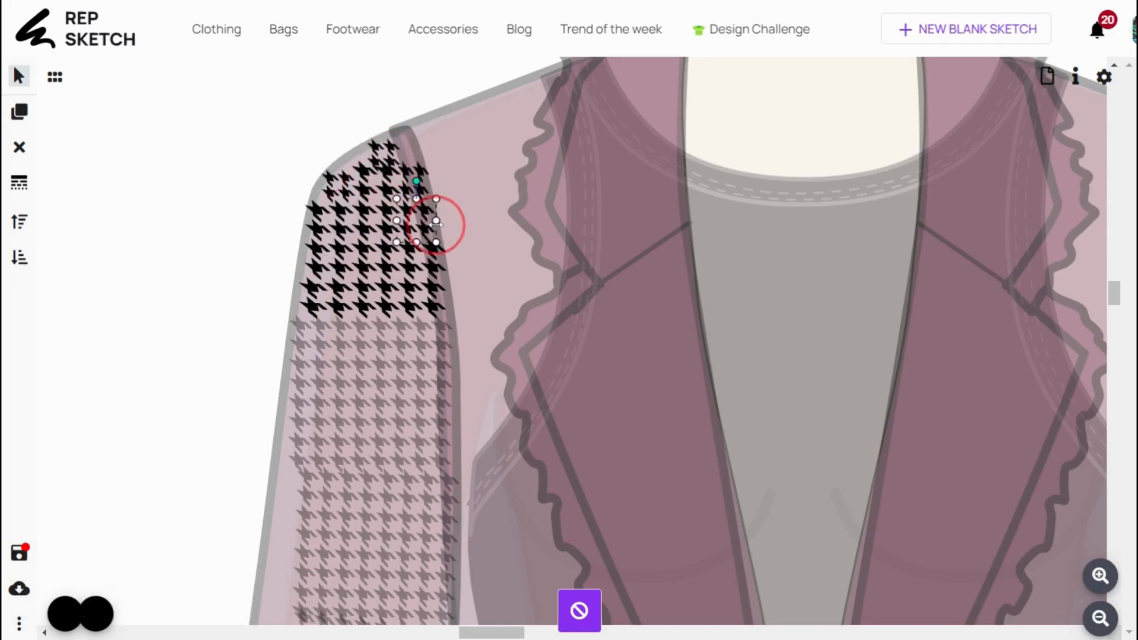
left_click_drag(448, 220, 437, 221)
left_click(435, 268)
left_click_drag(448, 259, 441, 261)
left_click(362, 167)
left_click_drag(354, 163, 352, 160)
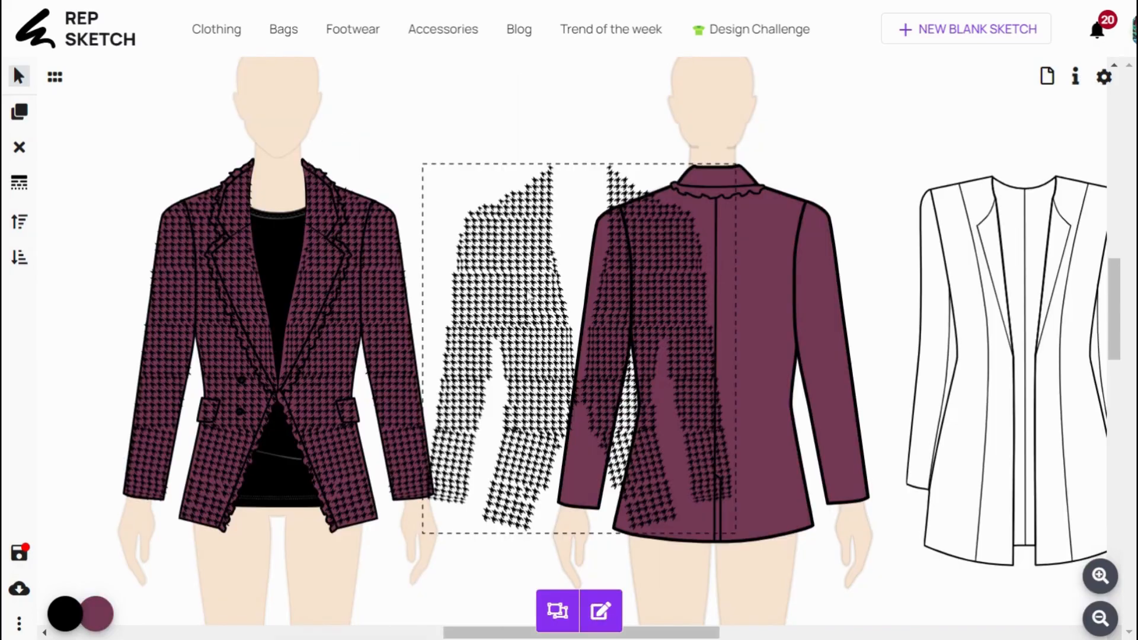
Position the cloned houndstooth pattern over the back blazer and clone patches to fill its bare centre.
left_click_drag(530, 300, 666, 297)
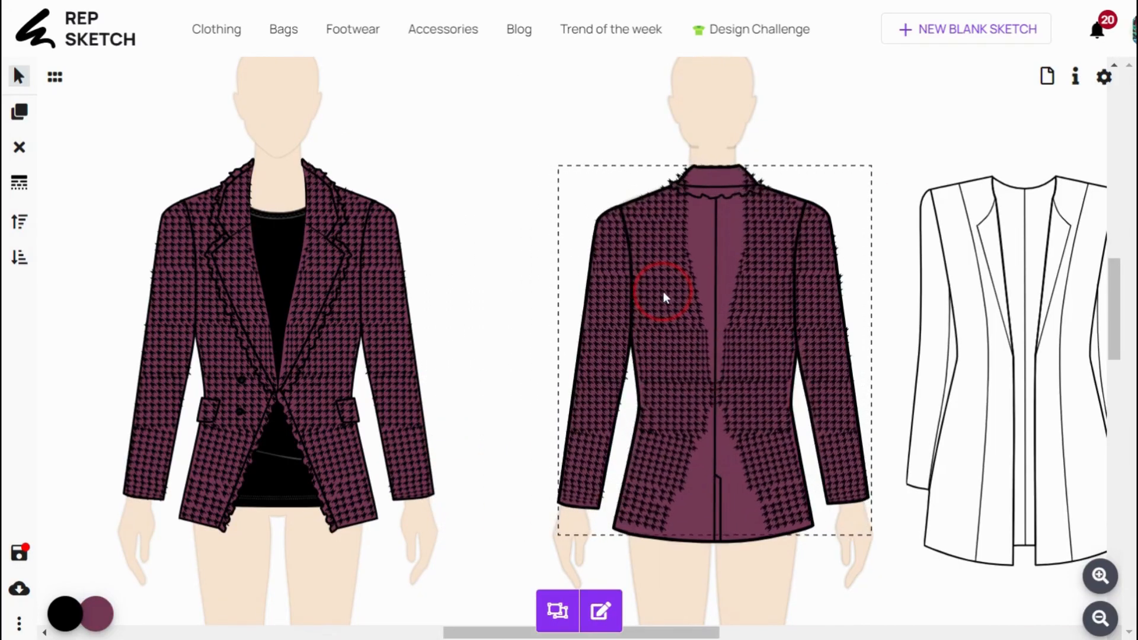
left_click(19, 112)
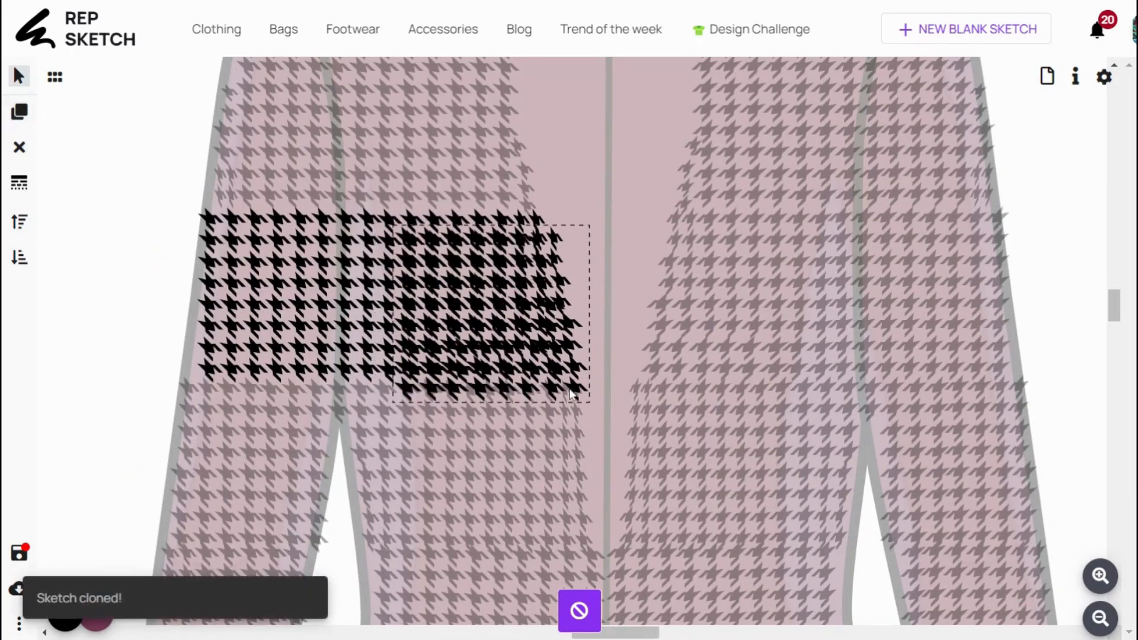
left_click_drag(570, 394, 685, 247)
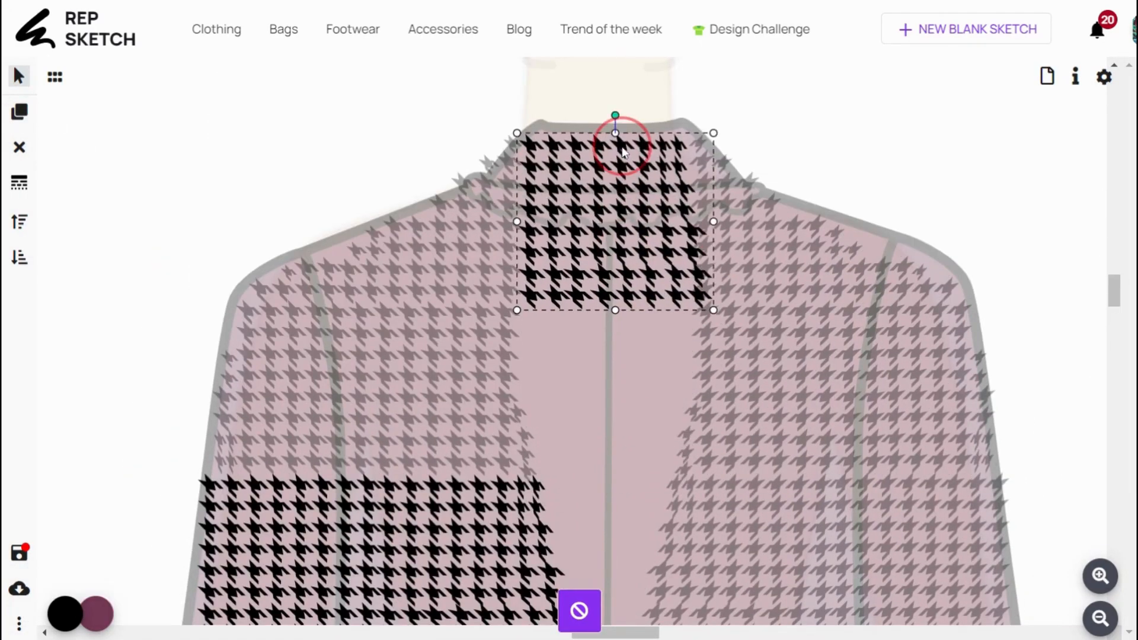
left_click_drag(610, 305, 592, 477)
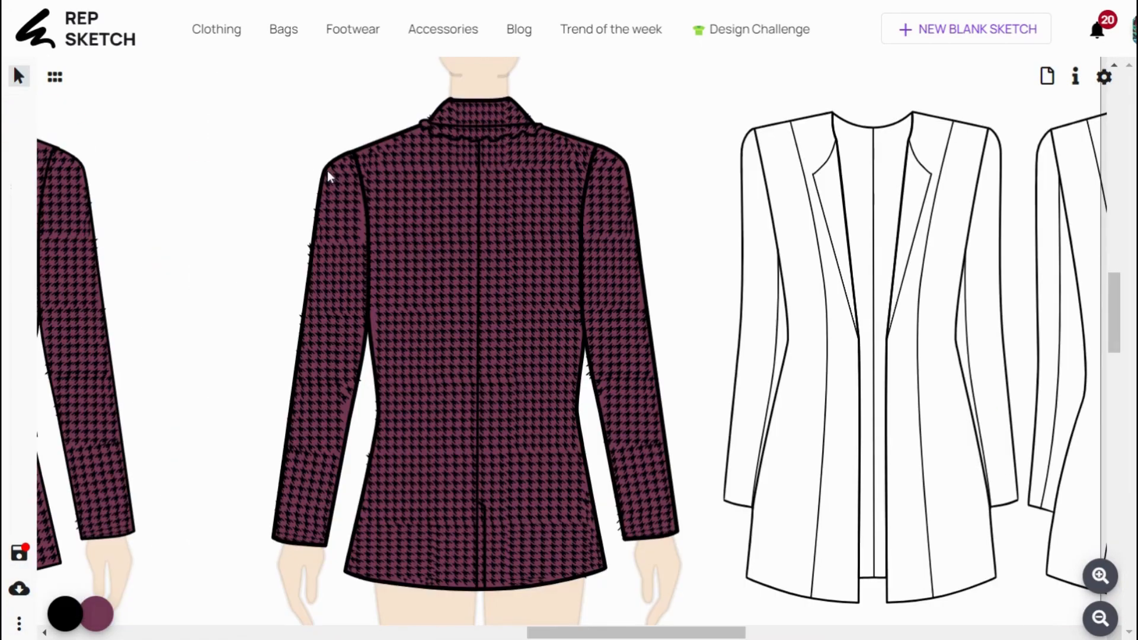
left_click(329, 170)
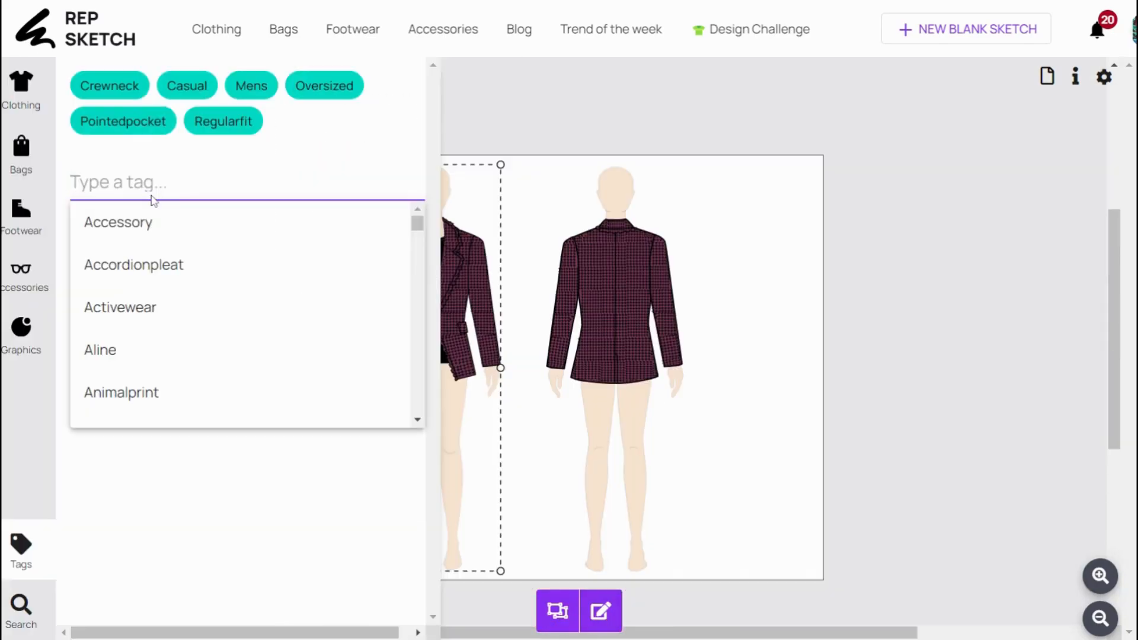
Find library garments tagged Skirt and place the light blue Women's Formal skirt over the front figure.
type("SKIRT")
key("Return")
scroll(356, 592, "down", 1)
left_click(346, 580)
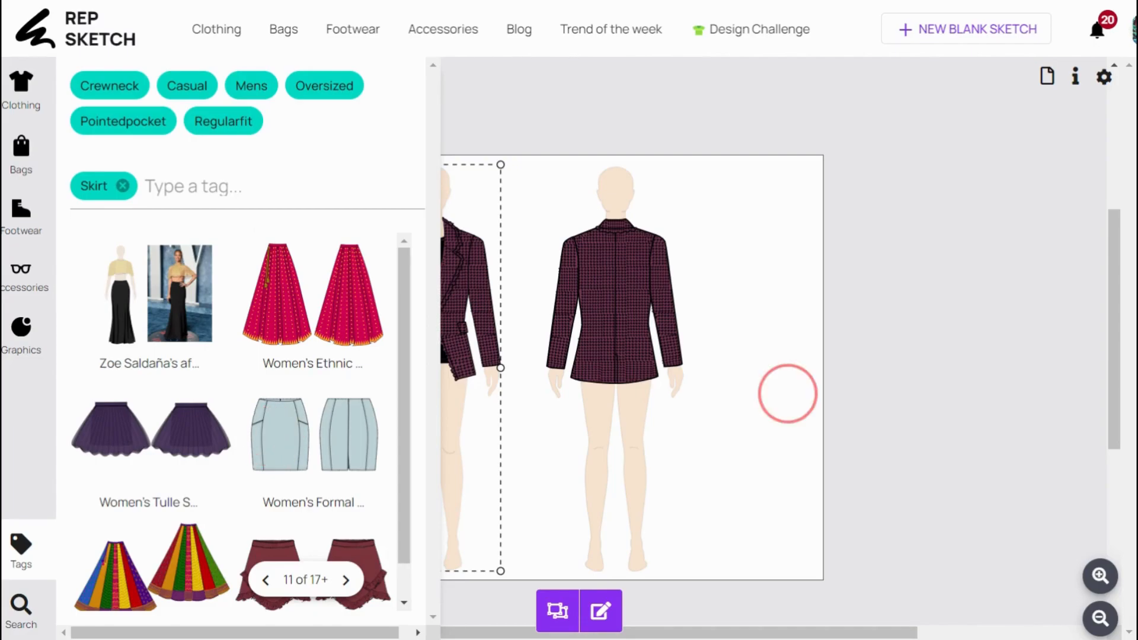
left_click_drag(406, 400, 418, 345)
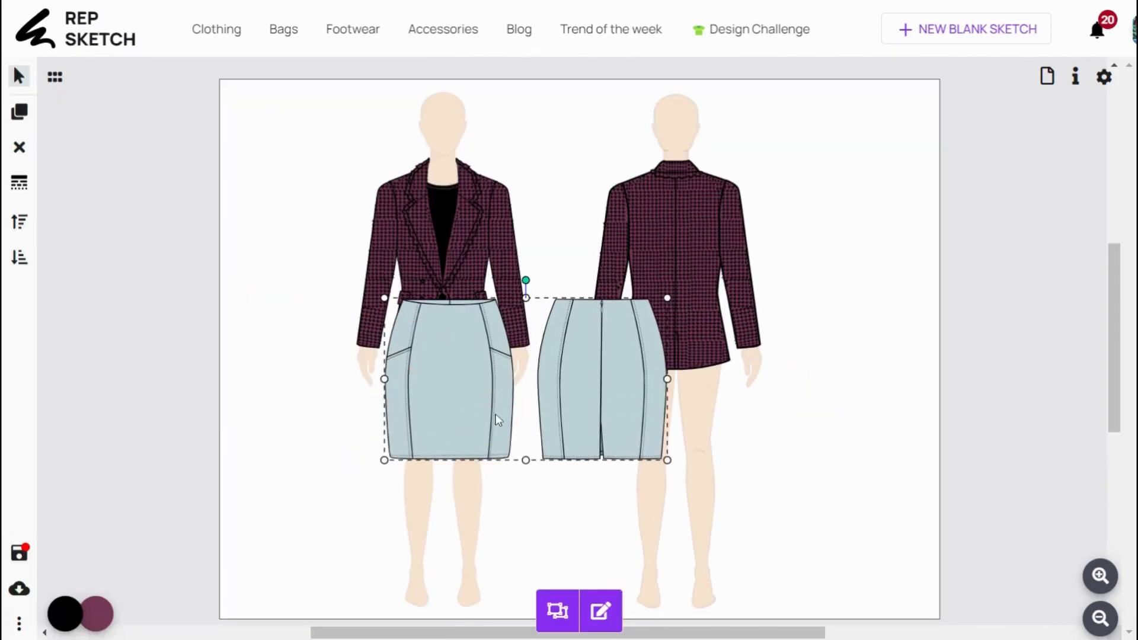
Ungroup the skirt's two views, then shrink the front view and center it on the front figure's hips.
left_click(559, 610)
left_click(593, 496)
left_click(462, 403)
left_click_drag(514, 460, 484, 423)
left_click_drag(450, 356, 457, 359)
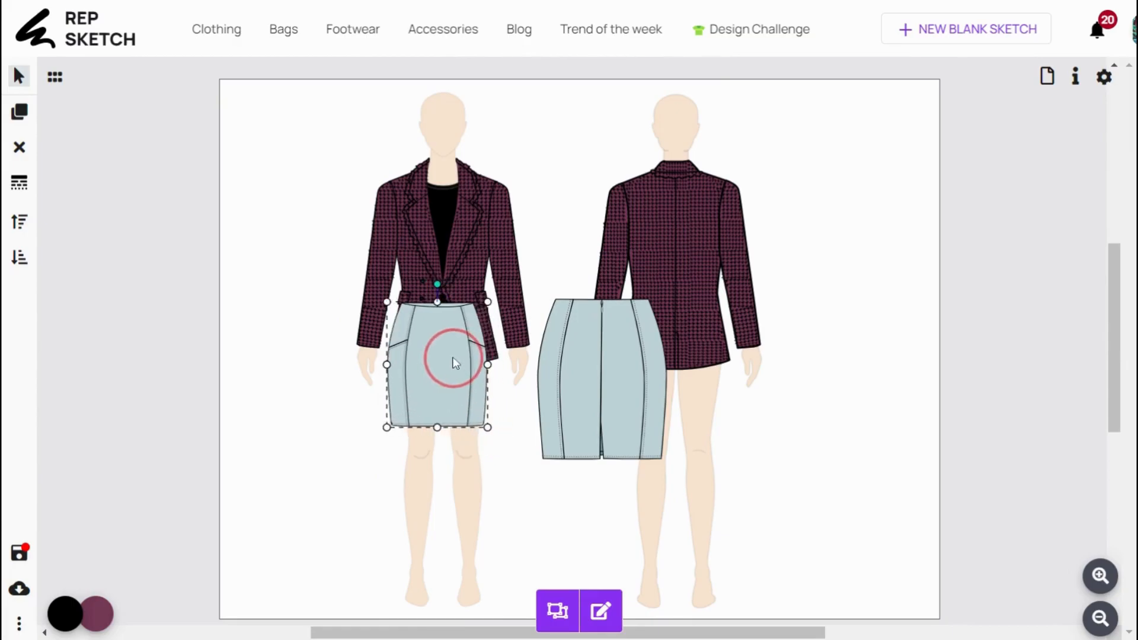
Move the skirt's back view onto the back figure, scale it down to the hips, and layer it beneath the blazer.
left_click(19, 257)
left_click_drag(595, 398, 694, 400)
left_click_drag(766, 462, 729, 415)
Delete both slanted pocket seams and their stitching from the front skirt.
left_click(600, 611)
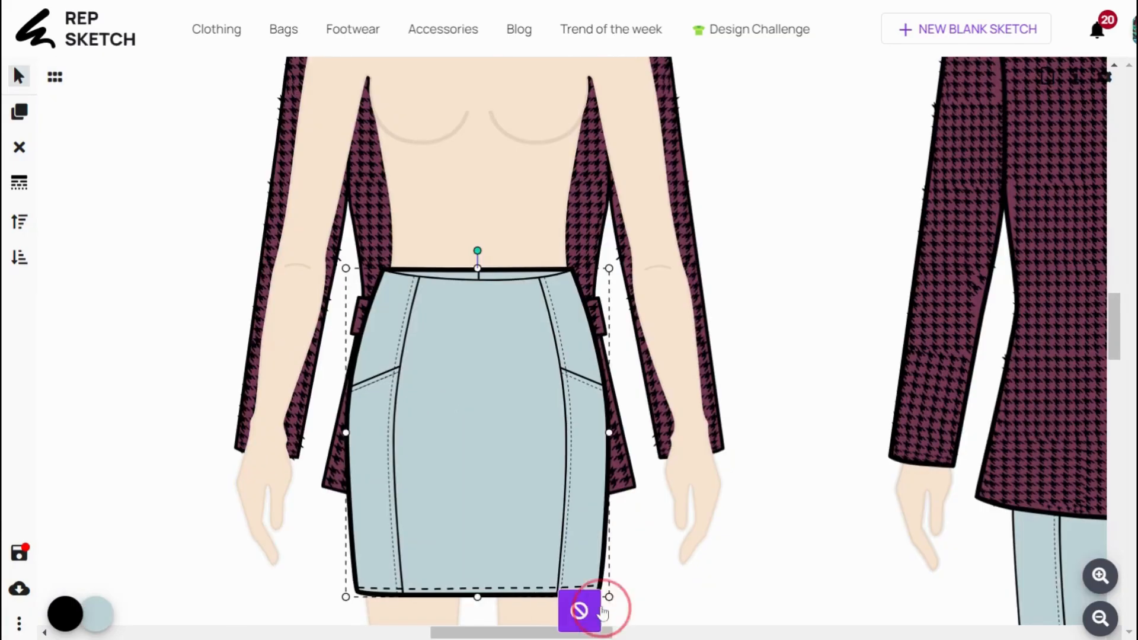
left_click(591, 384)
key("Delete")
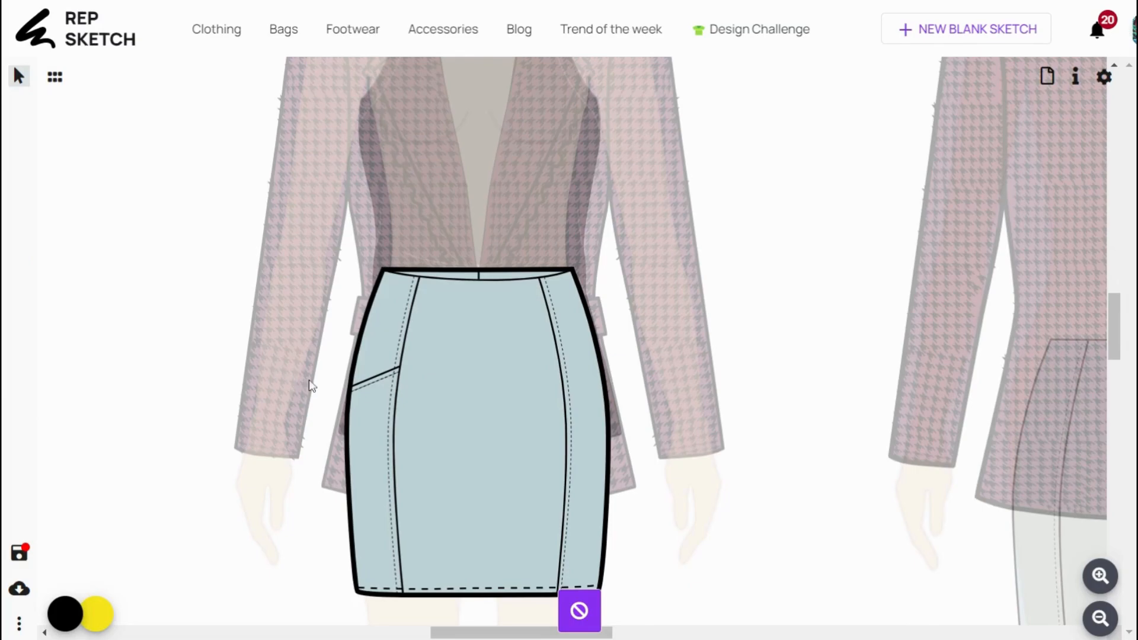
left_click(370, 382)
key("Delete")
Lower the center of the front skirt's waistline into a smooth curve and fill the skirt with dark burgundy.
scroll(488, 277, "up", 5)
left_click(468, 288)
left_click_drag(465, 267, 465, 290)
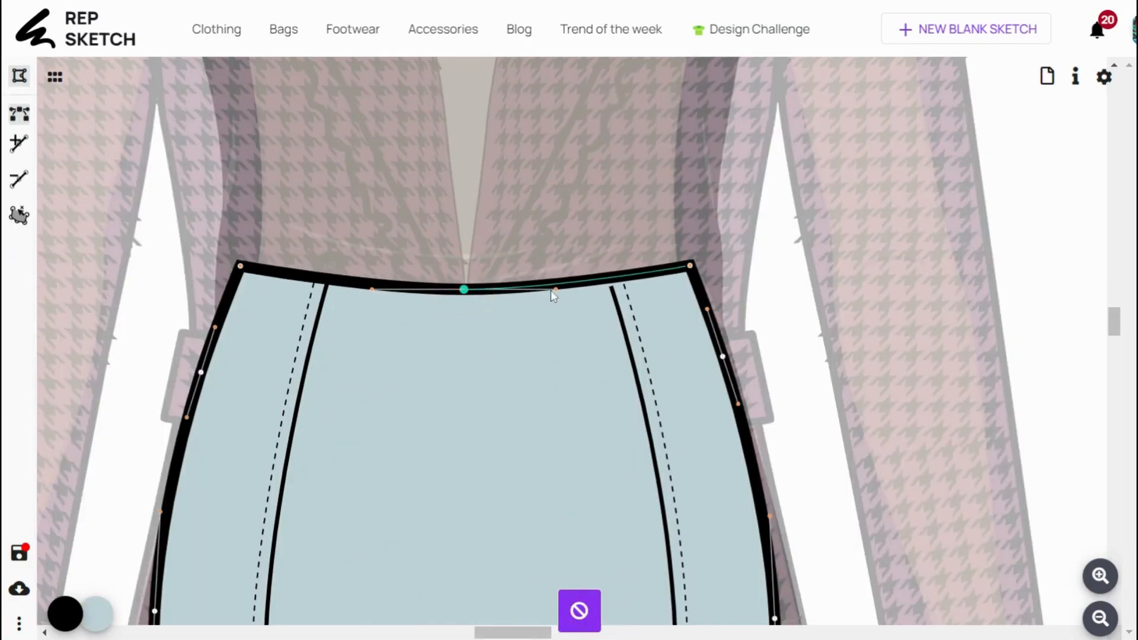
left_click_drag(559, 289, 582, 289)
left_click(201, 572)
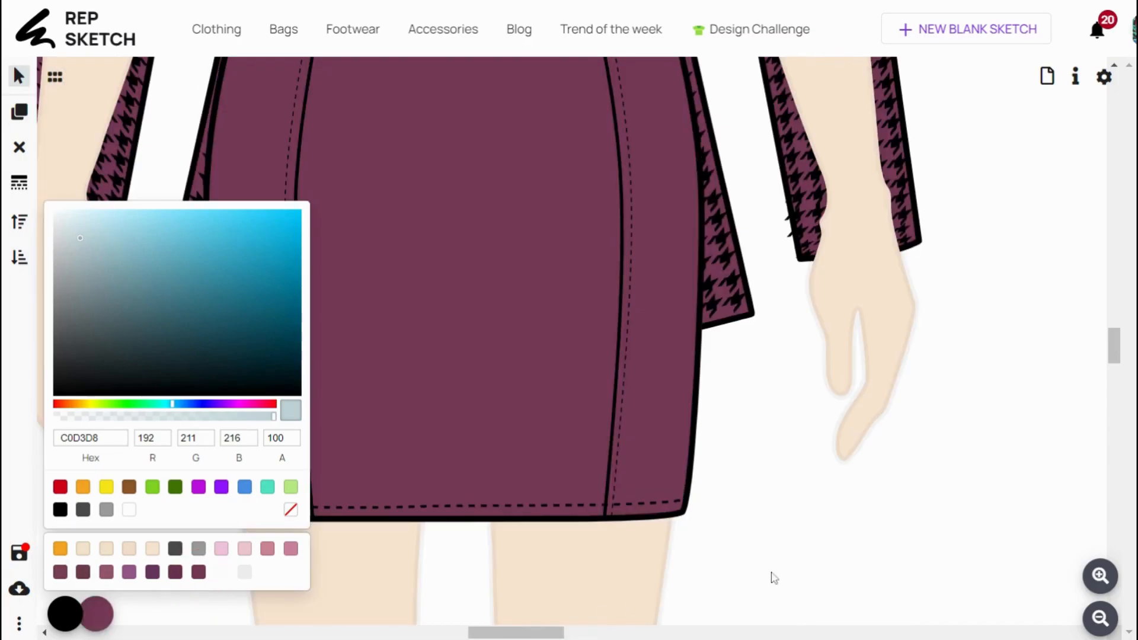
Bring the front blazer forward over the skirt and send the front croquis to the back.
left_click(1098, 626)
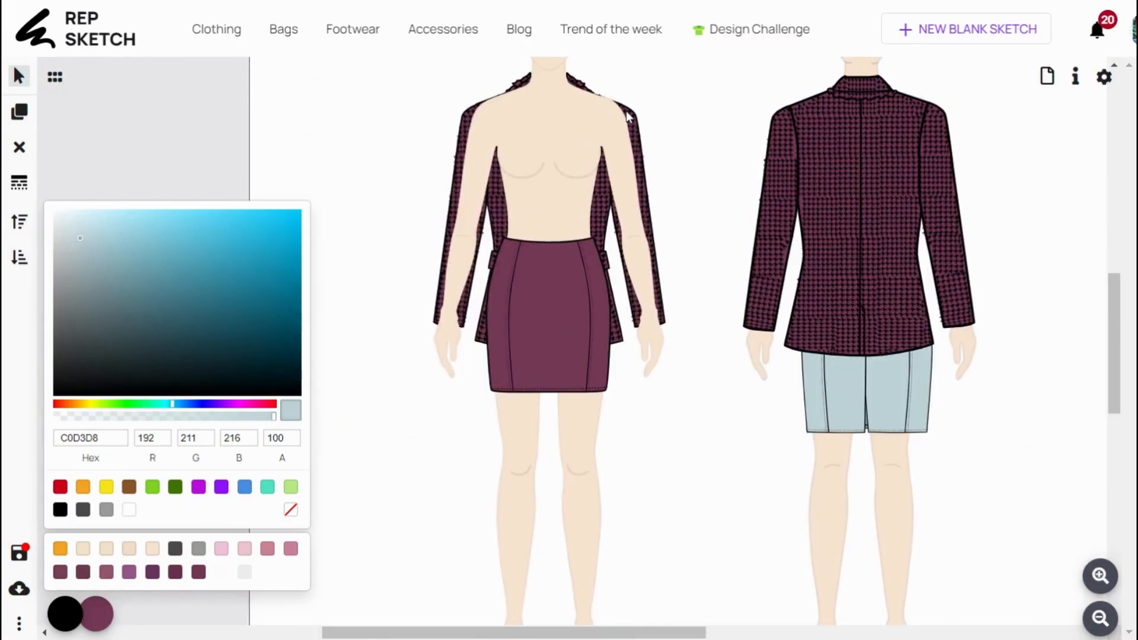
left_click(629, 113)
left_click(25, 219)
left_click(516, 466)
left_click(17, 264)
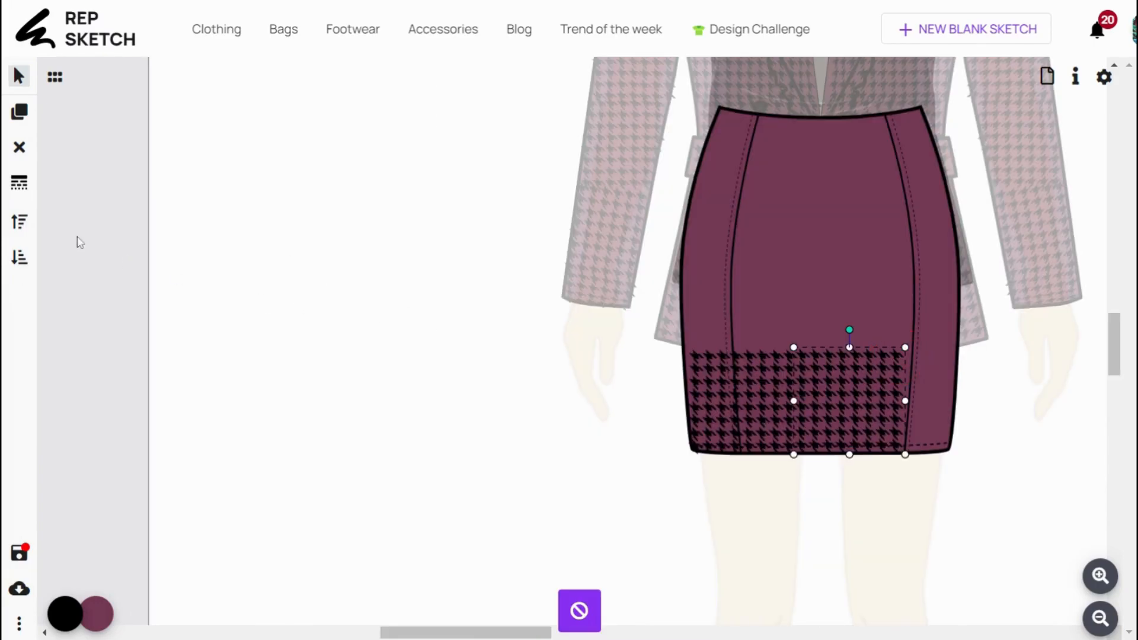
Duplicate the houndstooth pattern block repeatedly and position the copies to cover the rest of the front skirt.
left_click(19, 111)
mouse_move(913, 468)
left_mouse_down()
mouse_move(891, 321)
mouse_move(788, 343)
left_mouse_up()
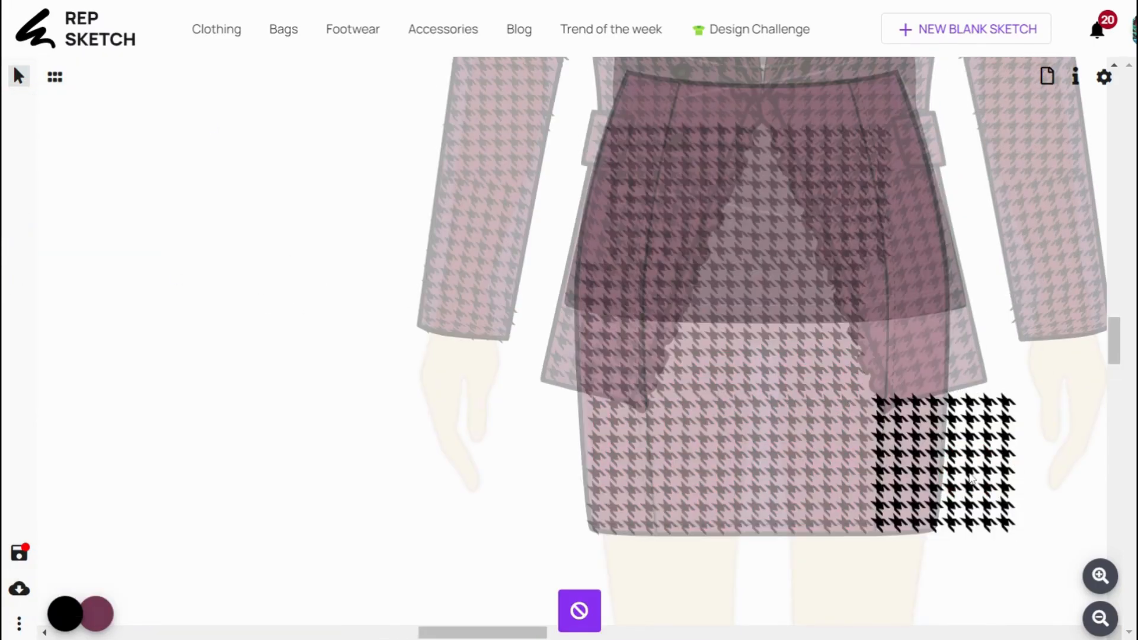
left_click(972, 479)
left_click_drag(990, 424, 927, 268)
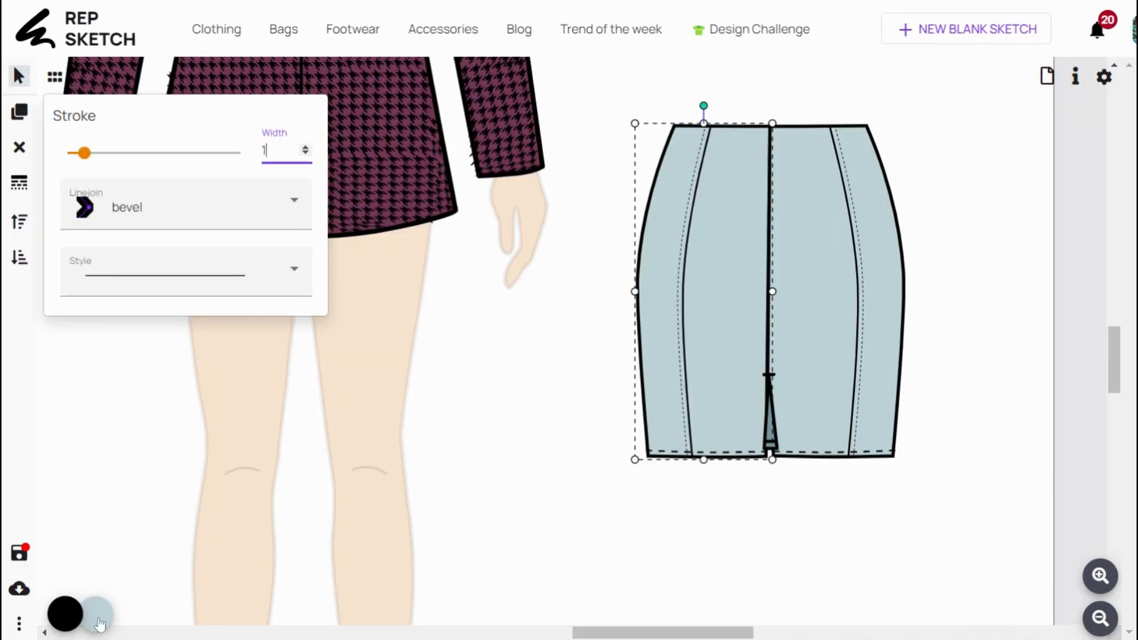
Recolor both panels and the vent of the skirt's back view to burgundy.
left_click(95, 613)
left_click(854, 337)
left_click(770, 428)
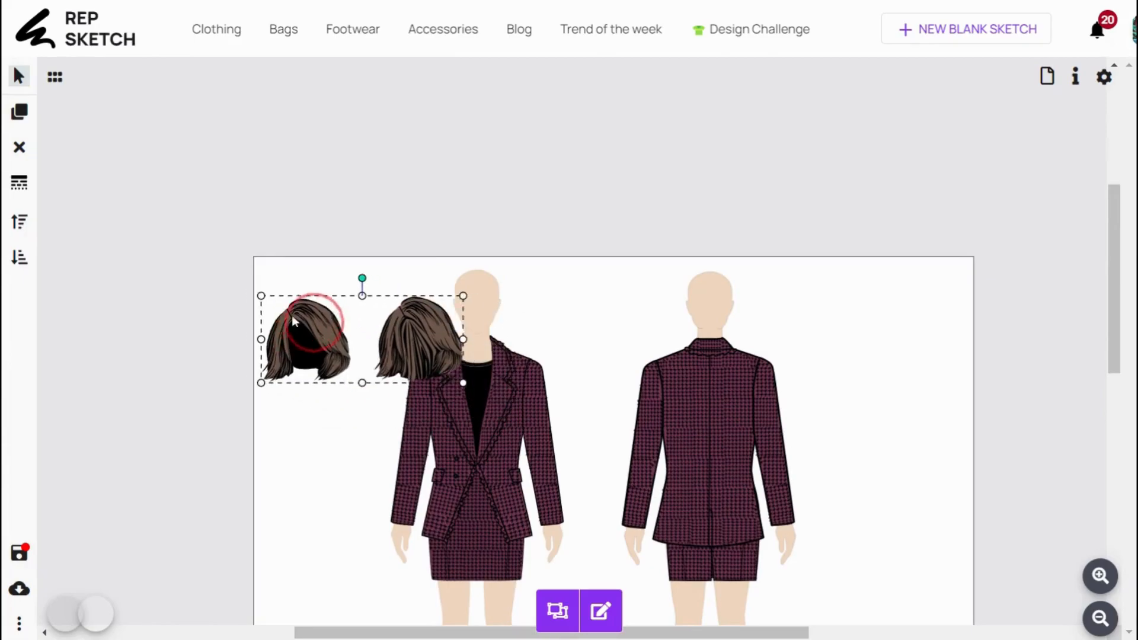
Fit the front view of the short hair onto the front figure's head and send its black backing behind the head.
left_click_drag(305, 330, 482, 190)
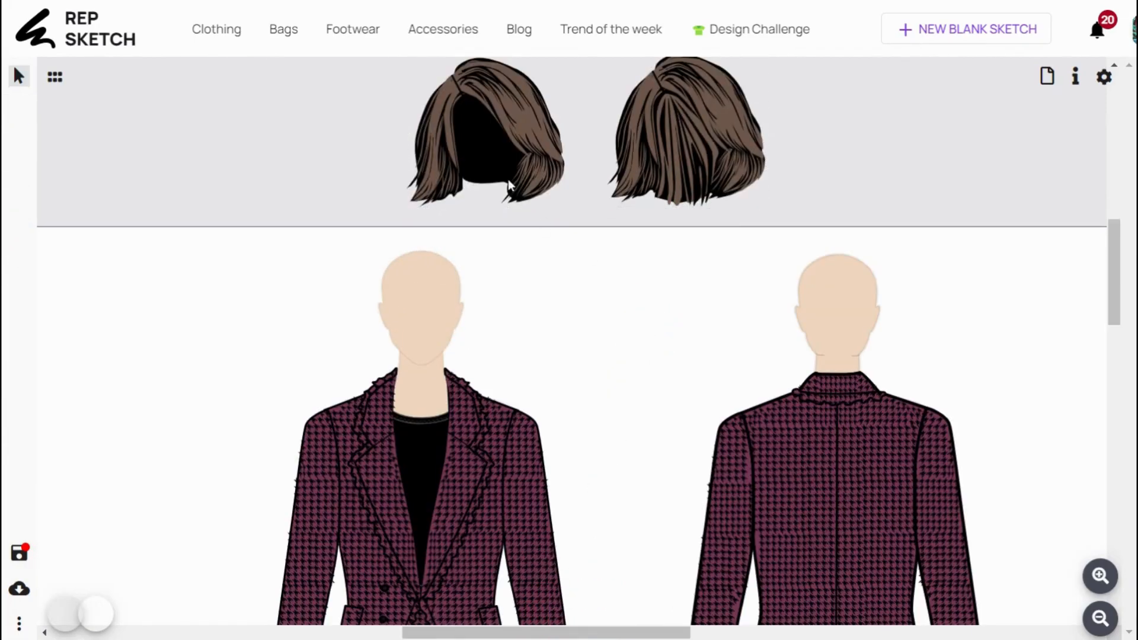
left_click(509, 186)
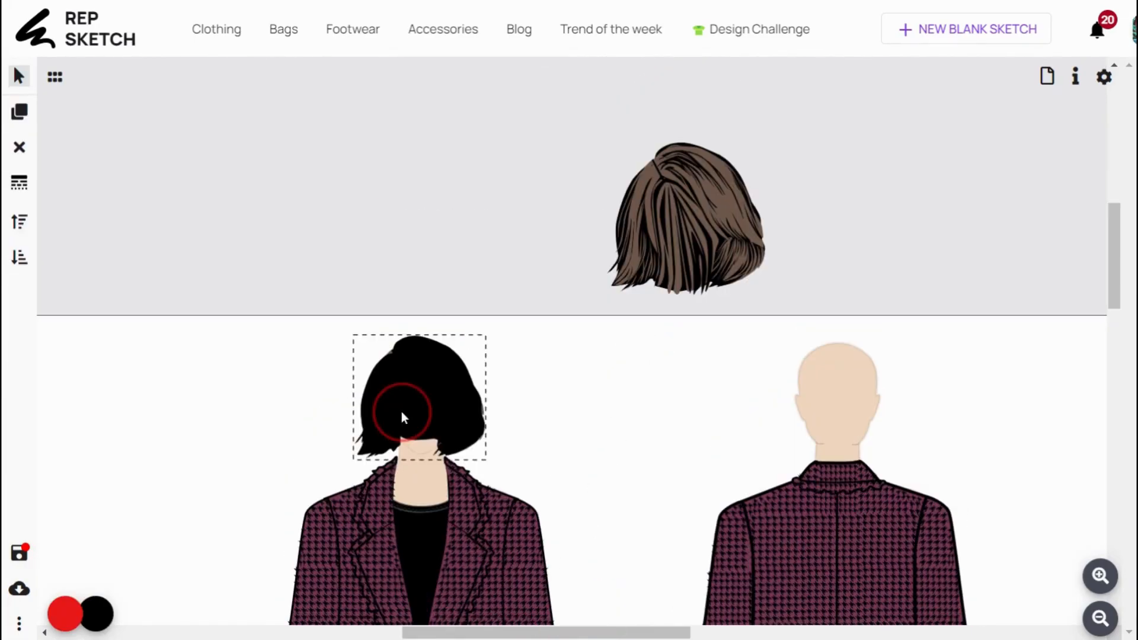
left_click(19, 257)
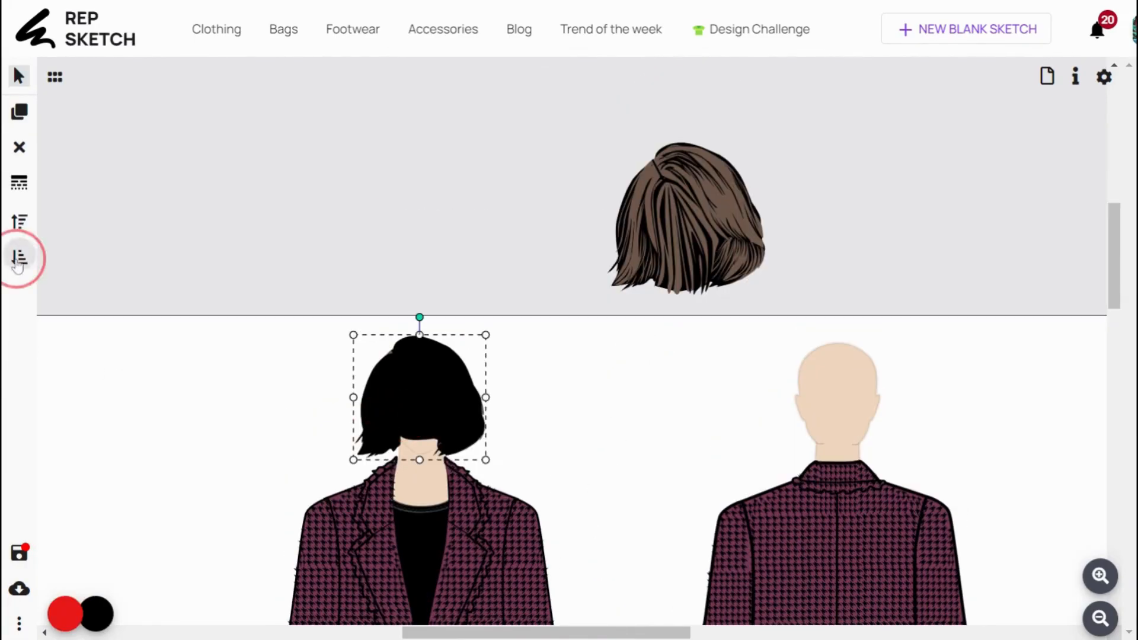
Move the back view of the hair onto the back figure's head and scale it down to fit.
scroll(468, 459, "up", 2)
scroll(468, 460, "down", 3)
left_click_drag(657, 258, 773, 370)
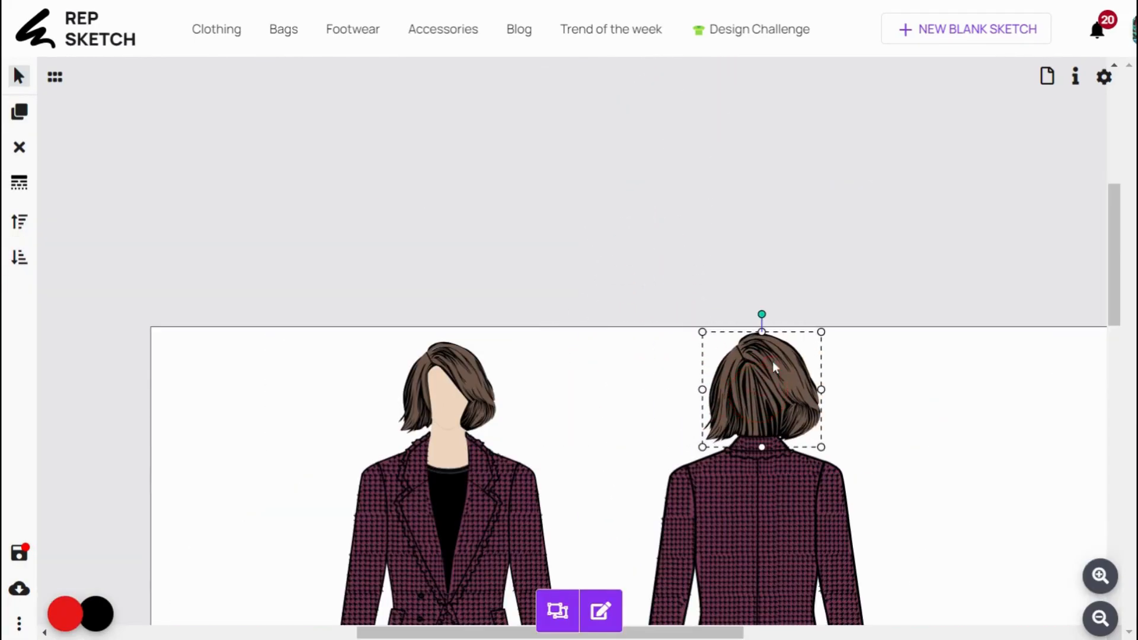
left_click_drag(823, 332, 810, 361)
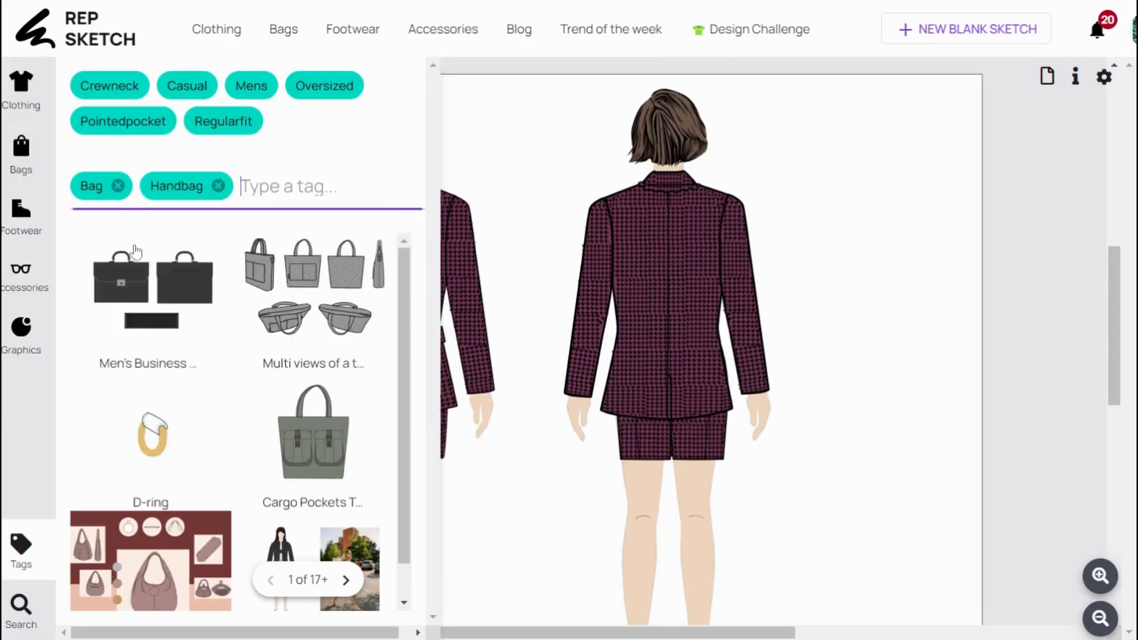
Find the black women's handbag among the designs tagged Bag and Handbag and insert it into the sketch.
scroll(284, 300, "down", 3)
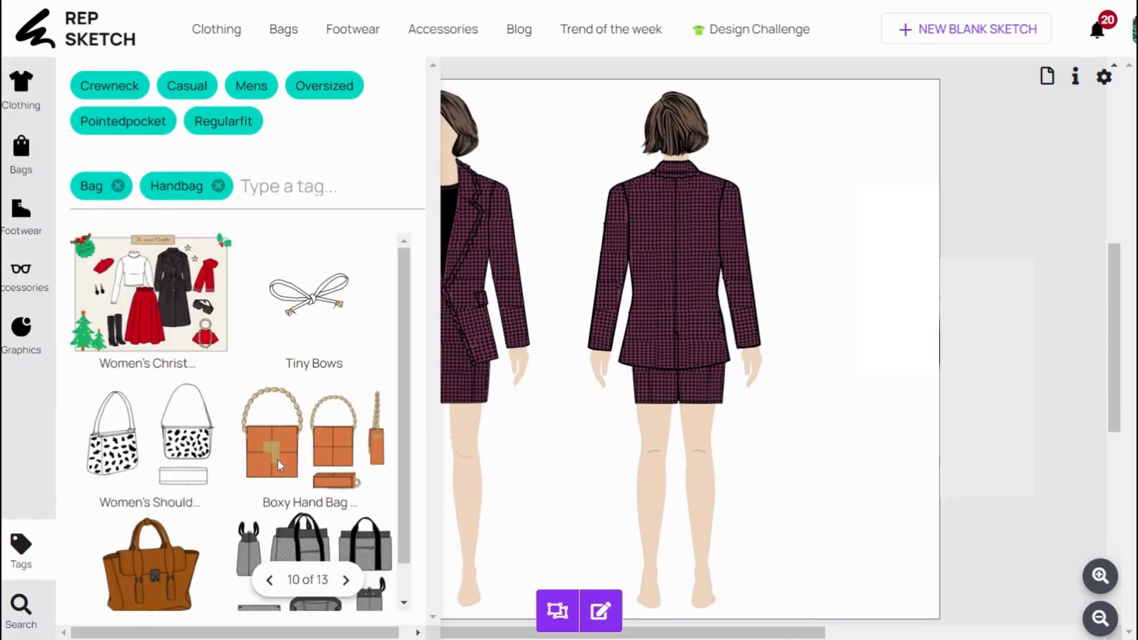
scroll(280, 466, "down", 1)
left_click(346, 581)
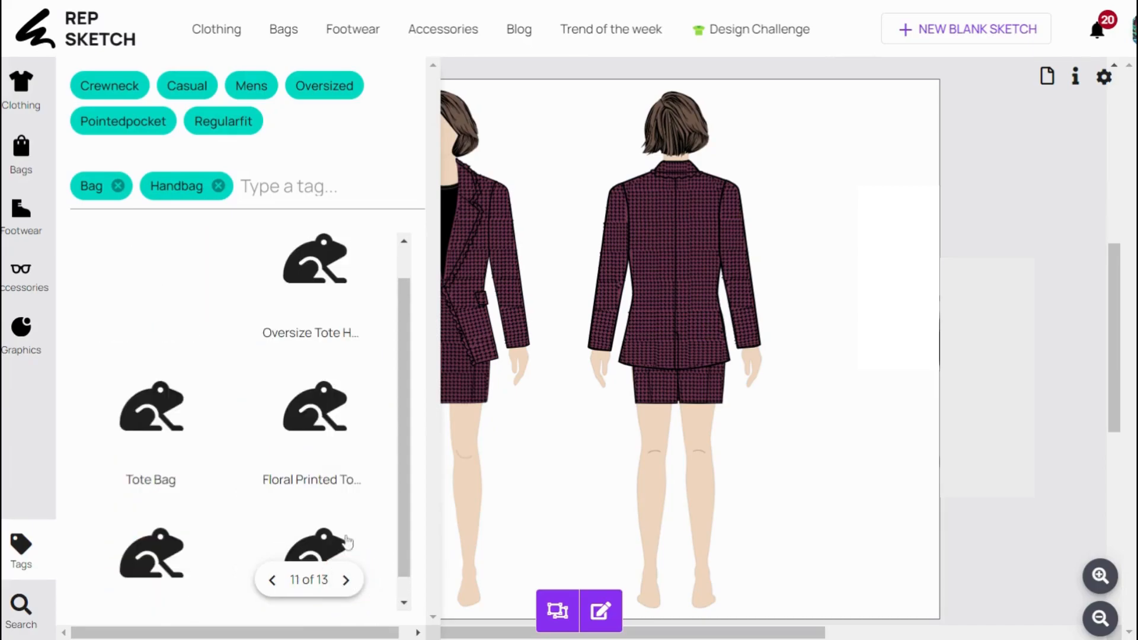
scroll(333, 411, "down", 3)
left_click(283, 544)
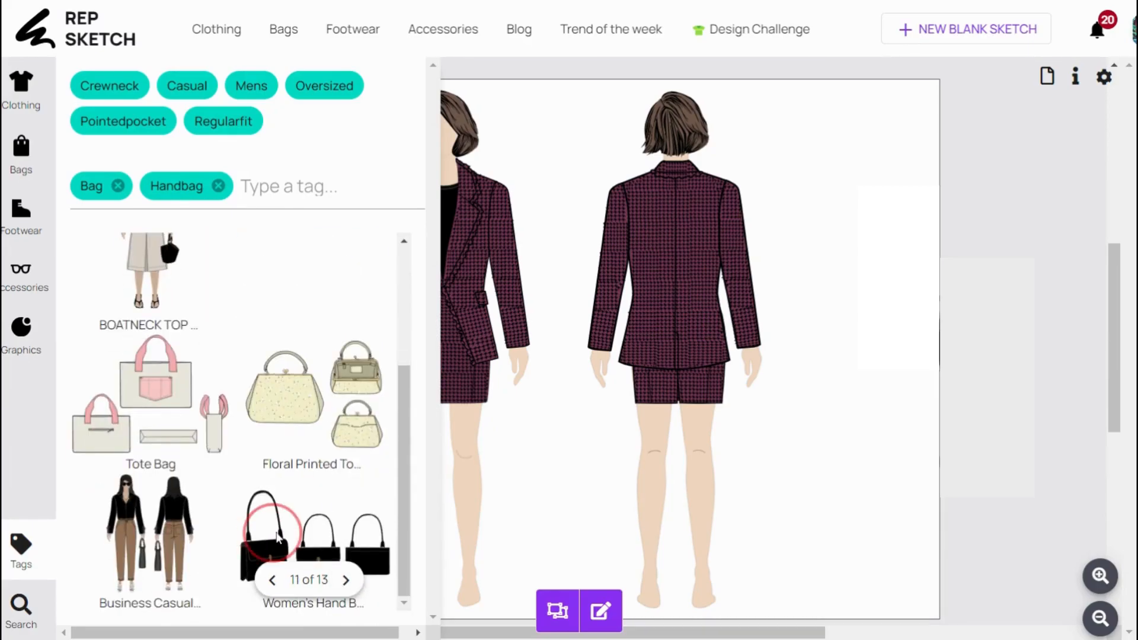
left_click_drag(279, 268, 915, 490)
Group the parts of the large angled view of the handbag and scale the group down to match the figures.
left_click_drag(554, 490, 665, 300)
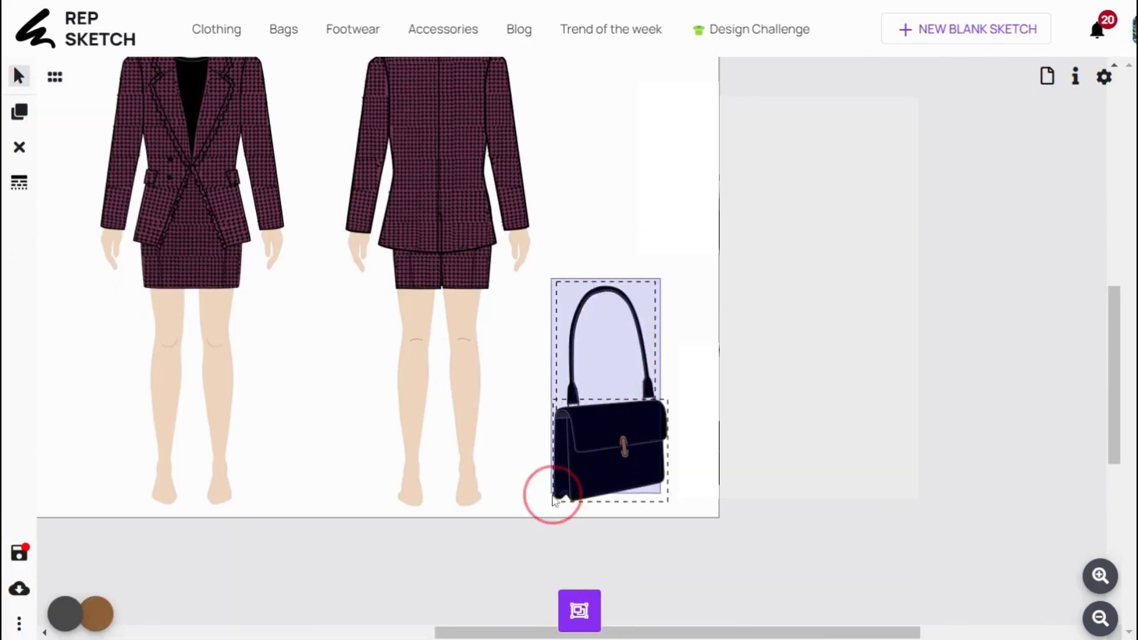
left_click(627, 362)
left_click_drag(627, 360, 621, 370)
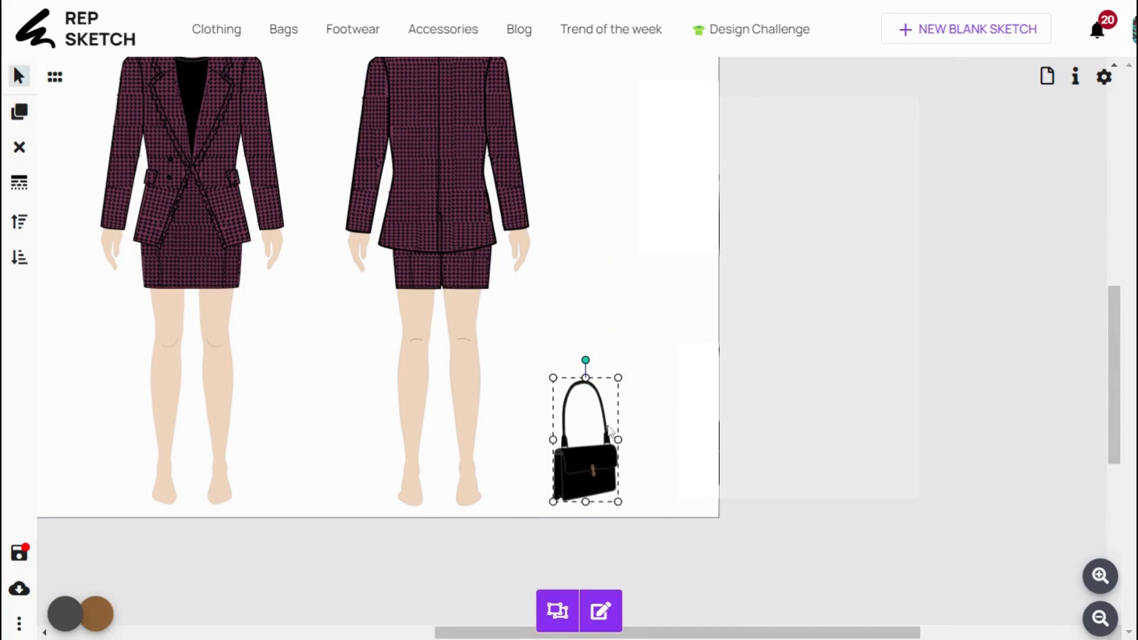
Place the handbag in the front figure's hand and put a duplicate in the back figure's right hand.
left_click_drag(589, 467, 251, 350)
left_click_drag(252, 350, 283, 332)
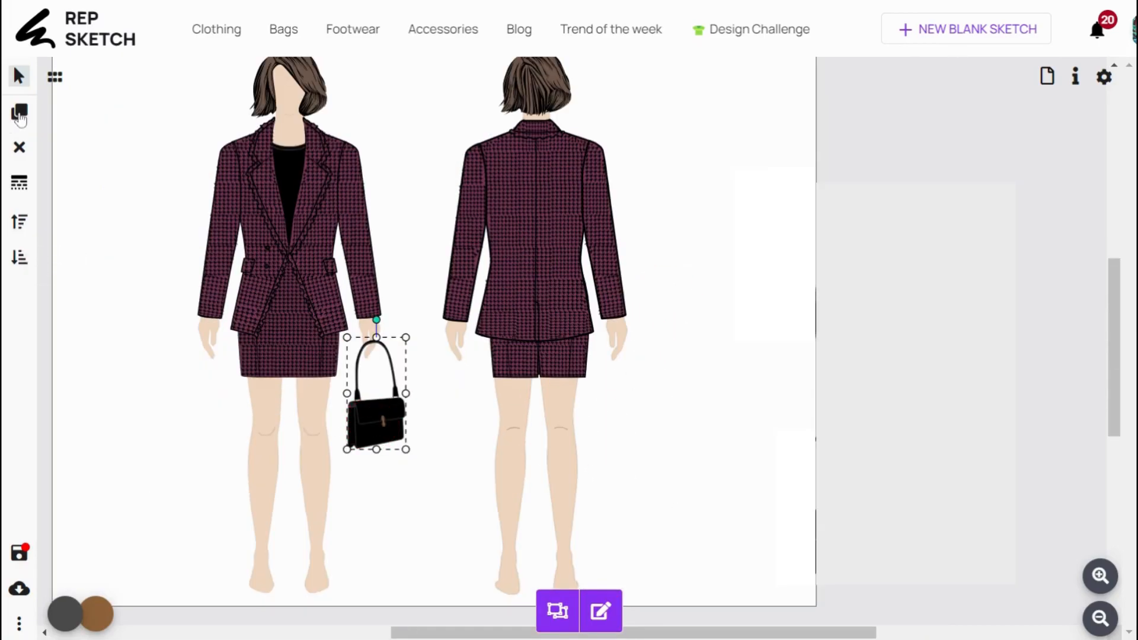
left_click(20, 112)
mouse_move(383, 424)
left_mouse_down()
mouse_move(414, 444)
mouse_move(645, 437)
left_mouse_up()
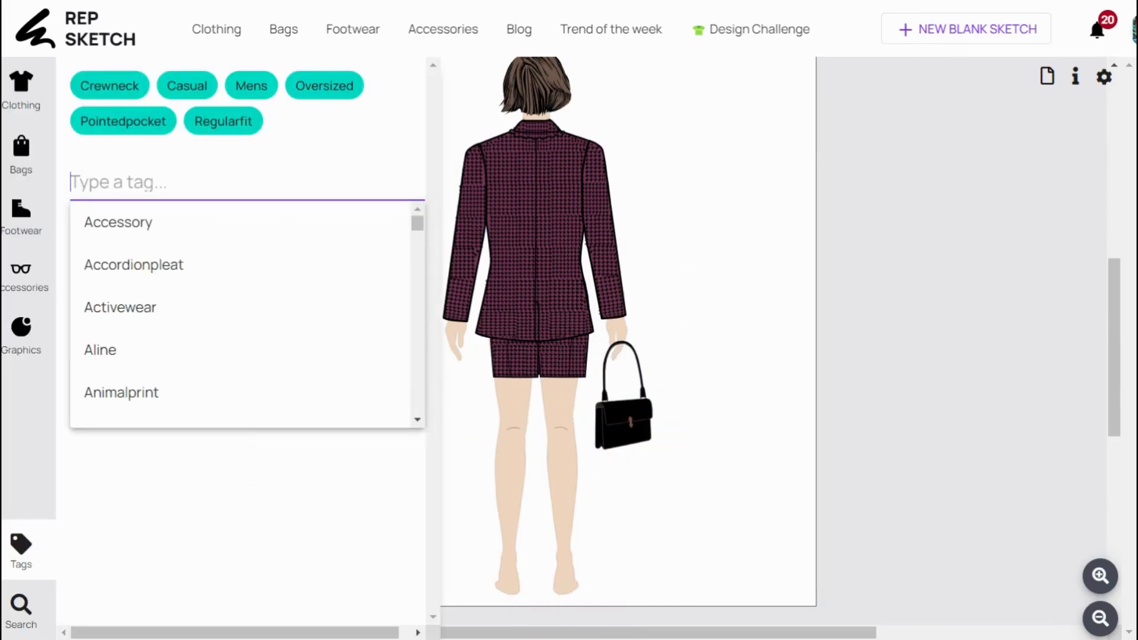
Find designs tagged Shoes and Women and insert the black women's platform heels.
type("SHOE")
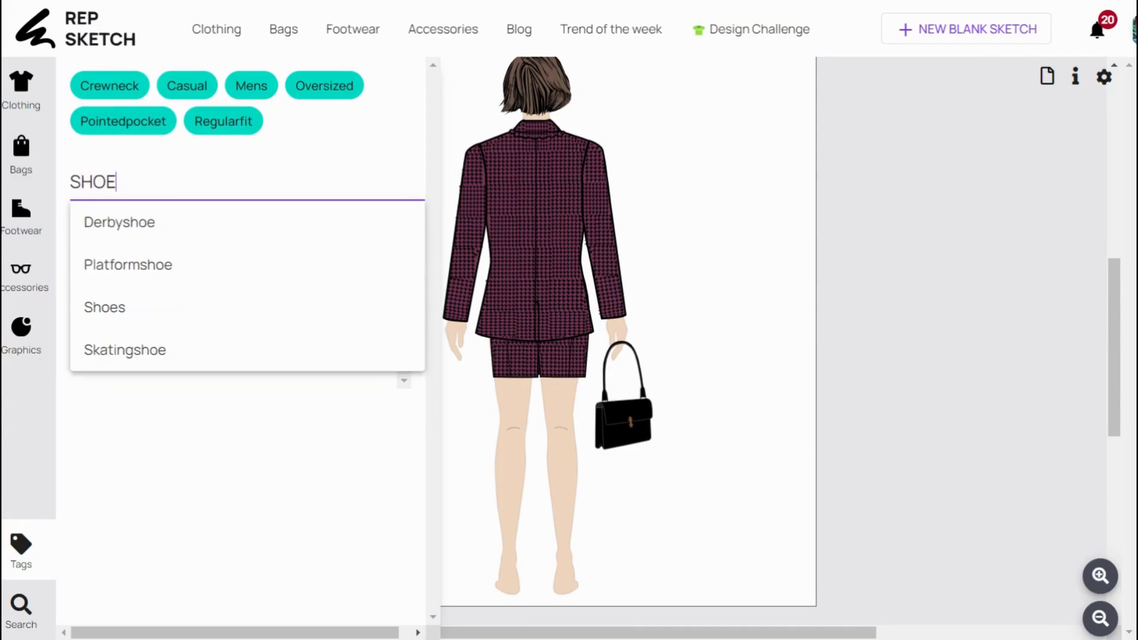
left_click(121, 309)
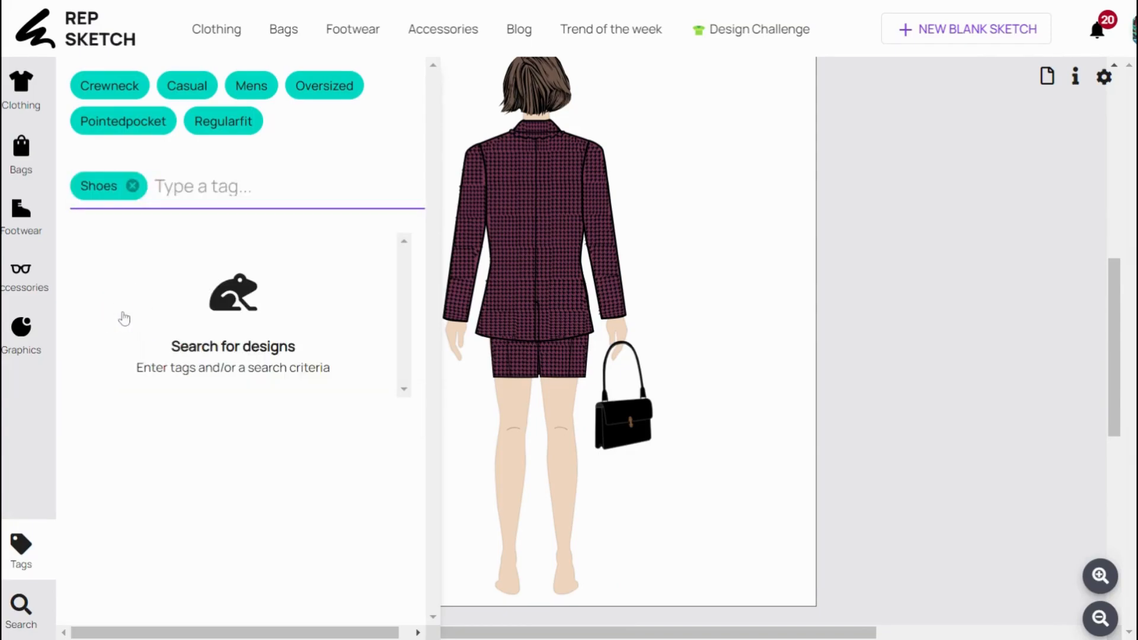
type("WOMEN")
left_click(109, 274)
left_click(298, 476)
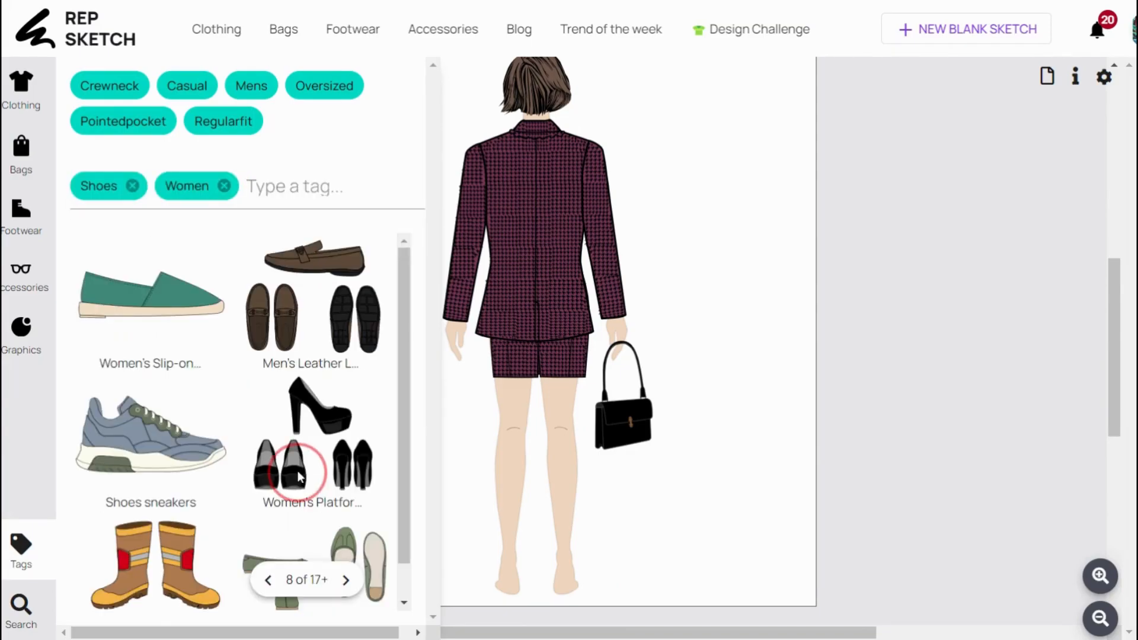
left_click(807, 474)
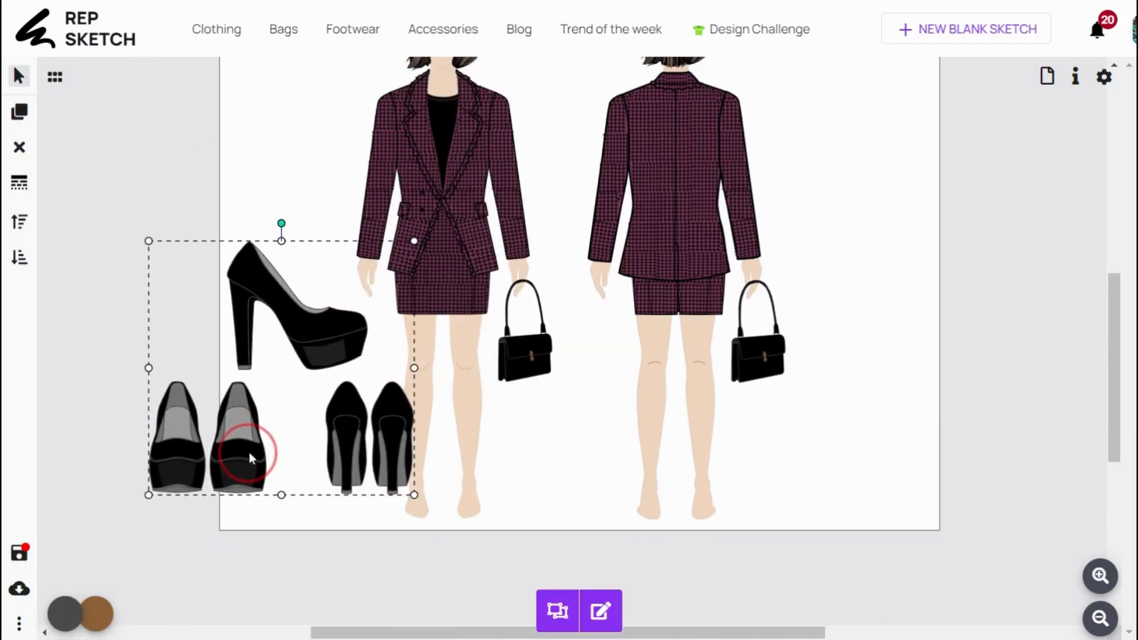
Move the platform heels beside the front figure, ungroup them, and delete the single side-view shoe.
left_click_drag(249, 459, 160, 458)
left_click(551, 614)
left_click(183, 269)
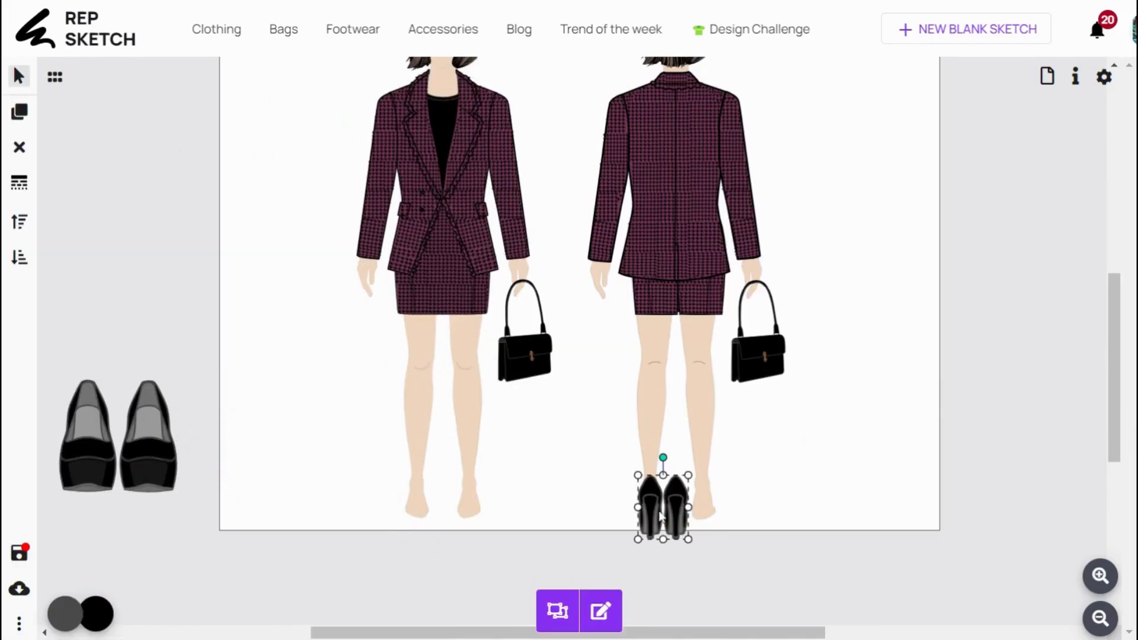
Fit the back-view heels onto the back figure's feet and the front-view heels onto the front figure's feet.
left_click(600, 611)
left_click_drag(674, 499, 706, 486)
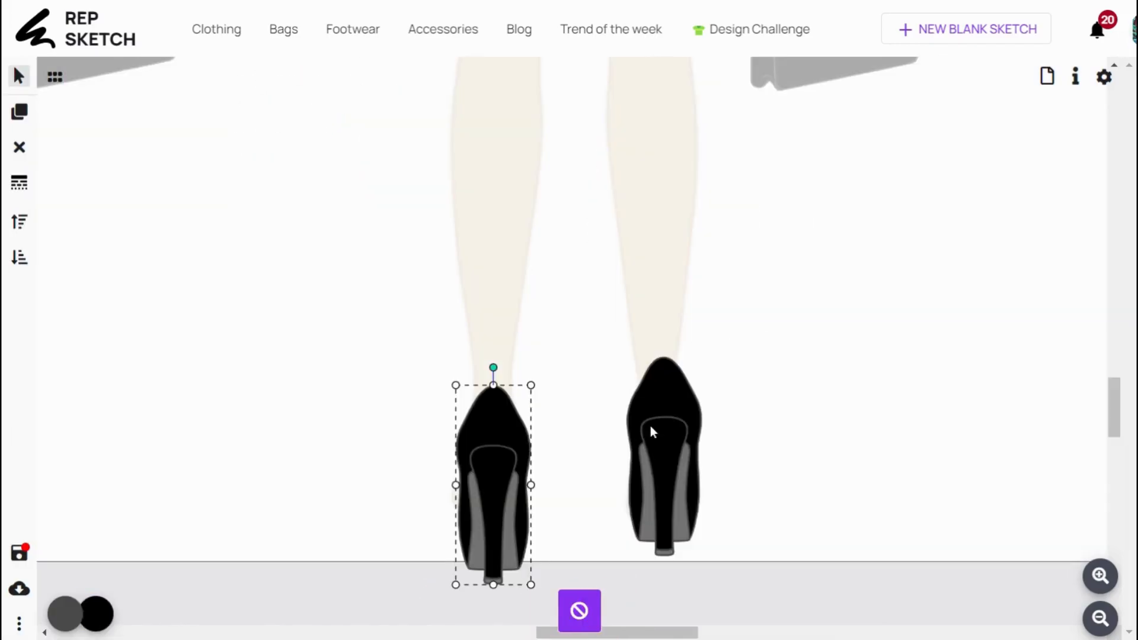
left_click_drag(666, 428, 660, 427)
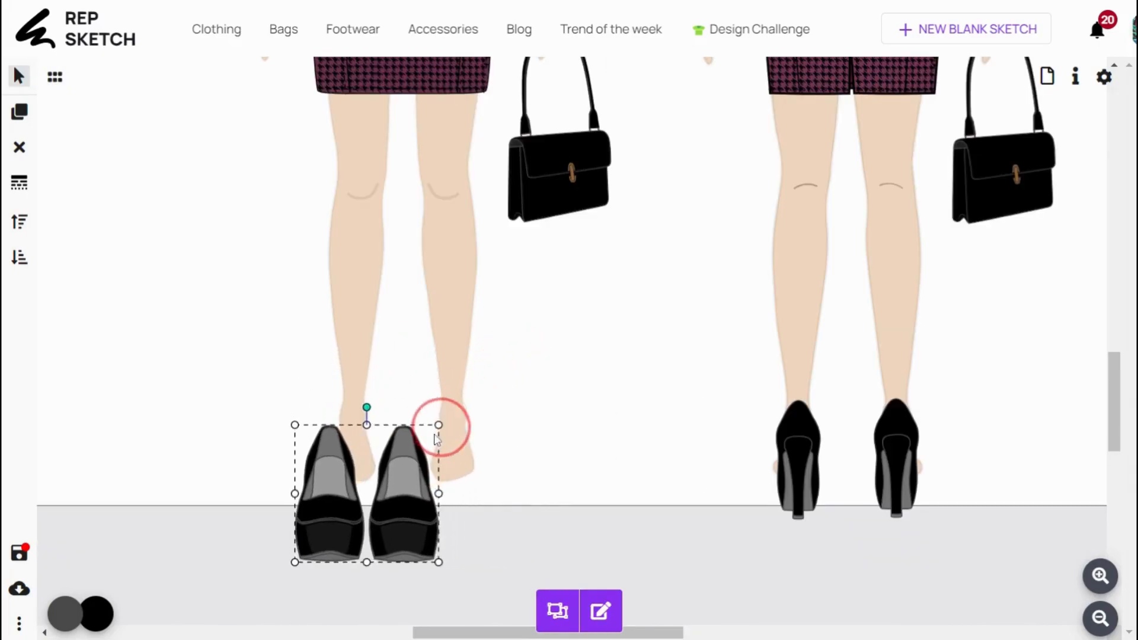
left_click(324, 516)
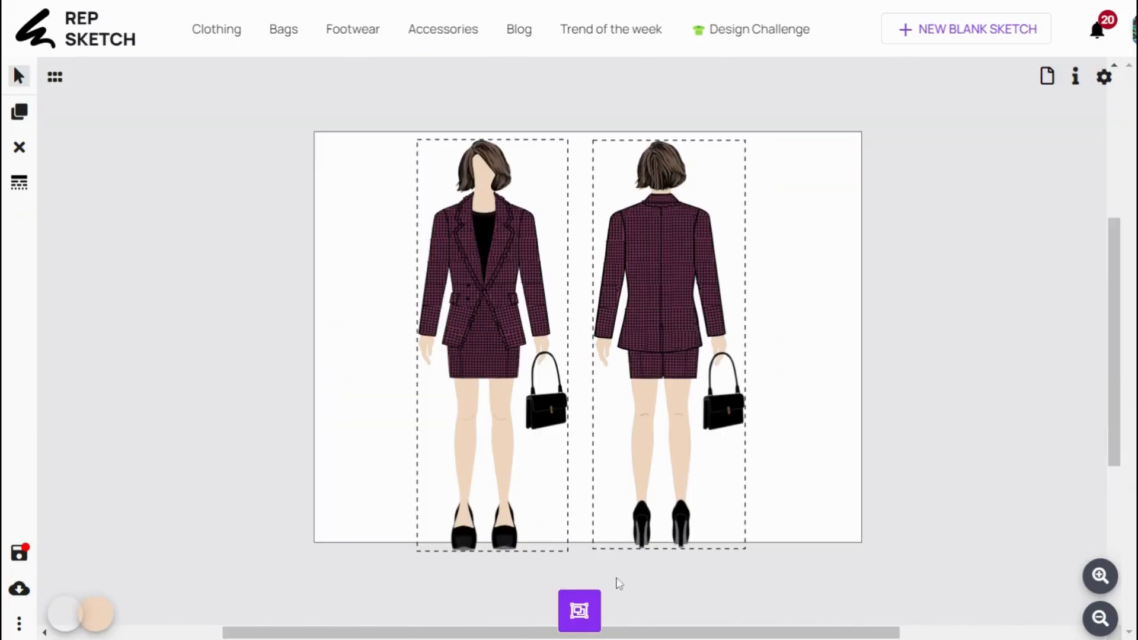
Group both dressed figures and scale the group down slightly to fit within the page.
left_click(579, 611)
left_click_drag(741, 543, 734, 533)
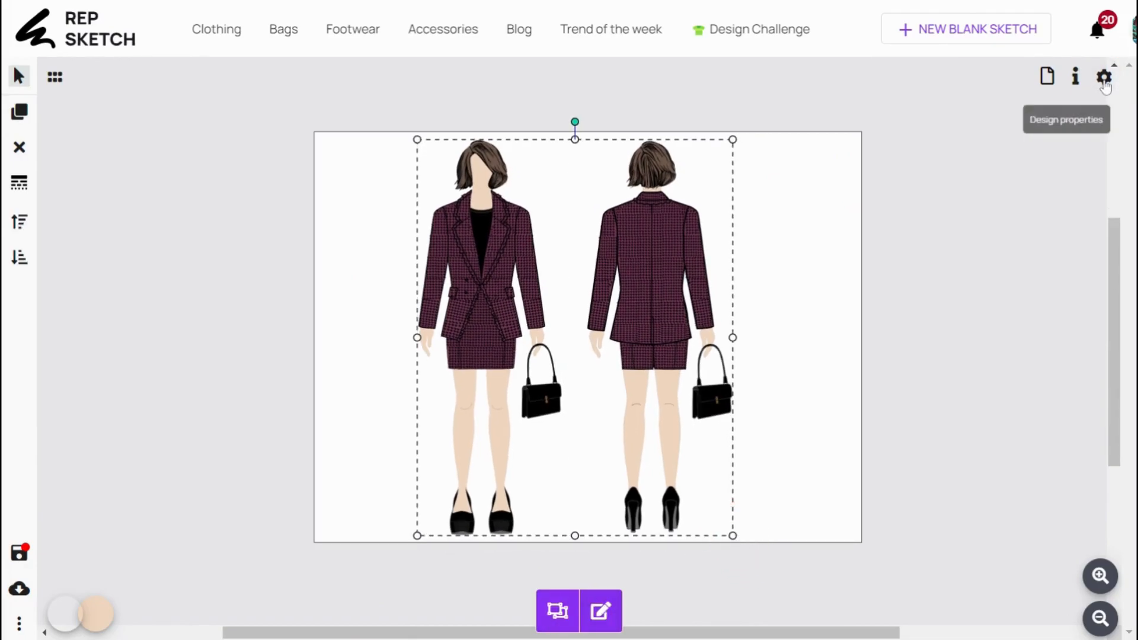
Name the design "Women's Prepster Look" in the design properties.
left_click(1103, 77)
key("Tab")
type("Women's Prepster Look")
key("Tab")
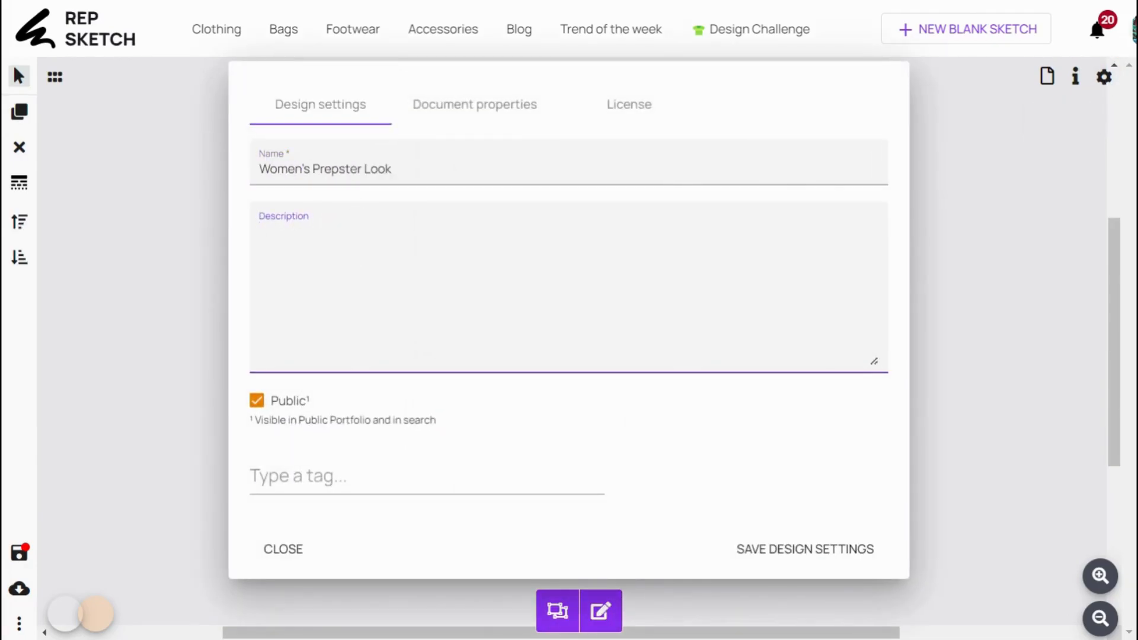
Tag the design with Women, Prepster, Hairstyle, Outfit, Blazer, Skirt, Tanktop, Shoes and Plaid.
key("Tab")
type("Women Prepster HAIRS")
left_click(306, 519)
type("Outfit Blazer SKIRT")
left_click(338, 330)
type("Tanktop")
key("Return")
type("Shoes")
key("Return")
type("Plaid")
key("Return")
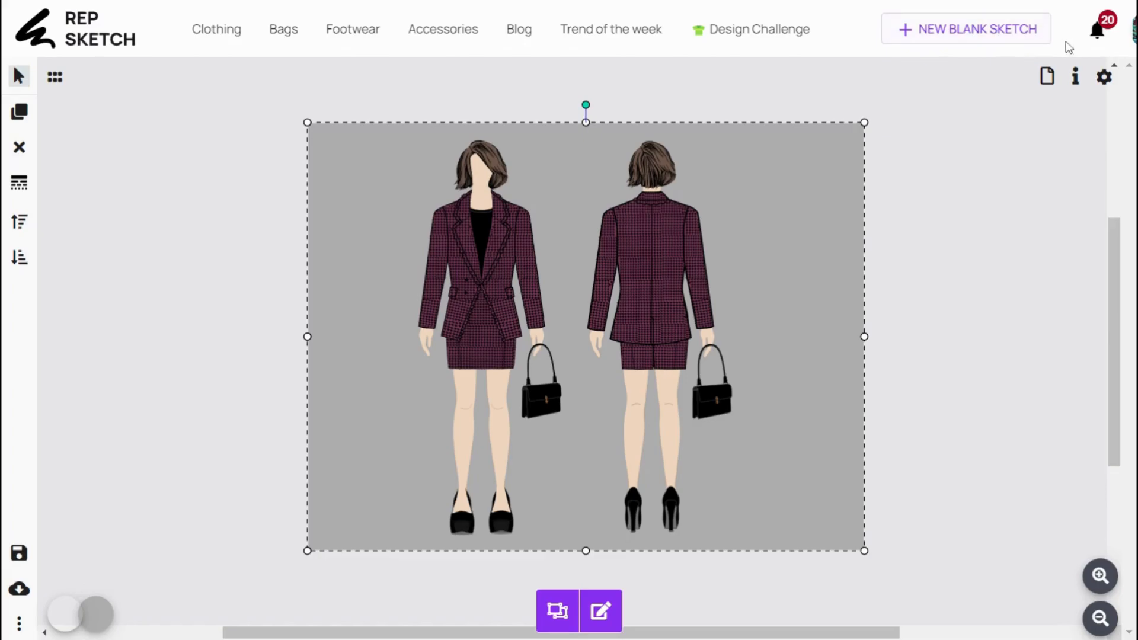
Go to your own sketches and view the Women's Prepster Look design page.
left_click(1132, 38)
left_click(1080, 112)
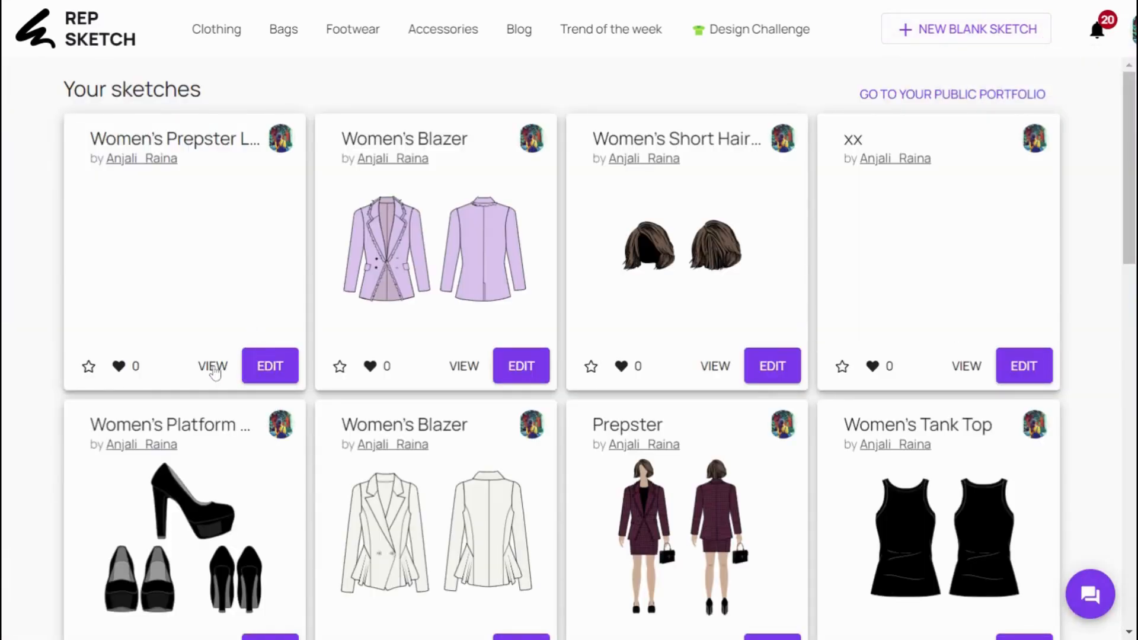
left_click(212, 367)
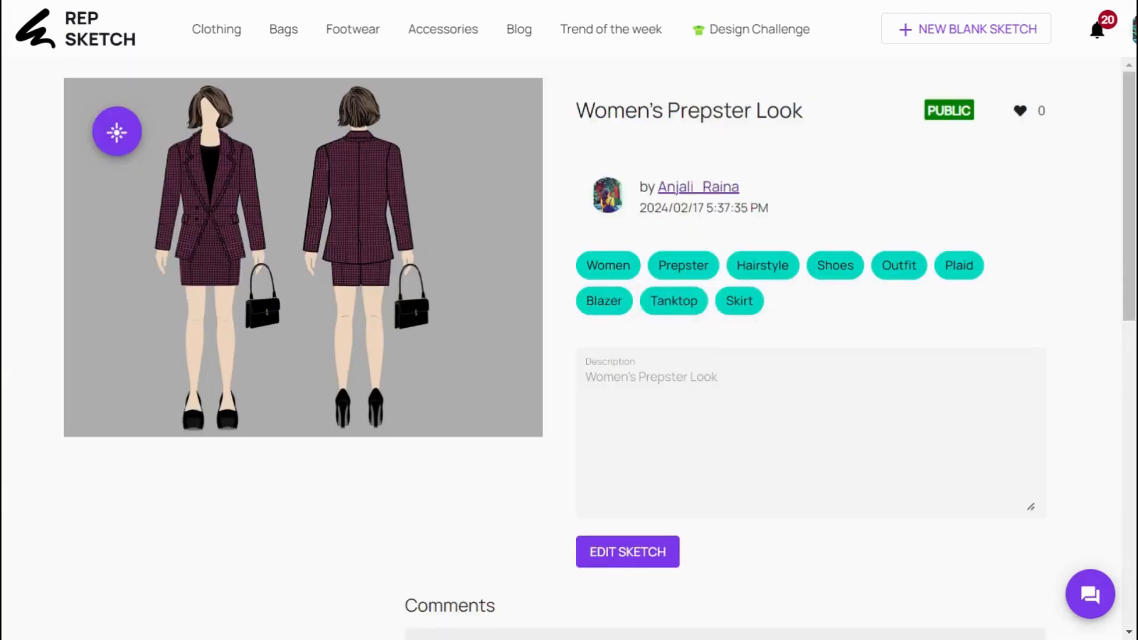
Generate photorealistic images of the look with Model A, realistic, adding front and back views to the prompt.
left_click(117, 132)
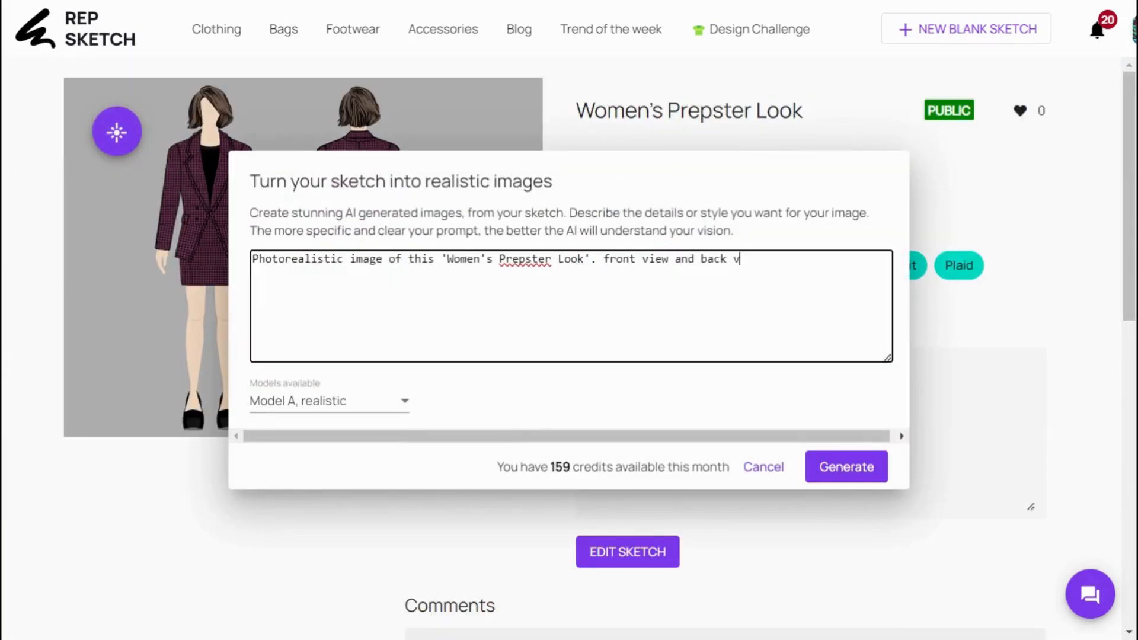
left_click(871, 480)
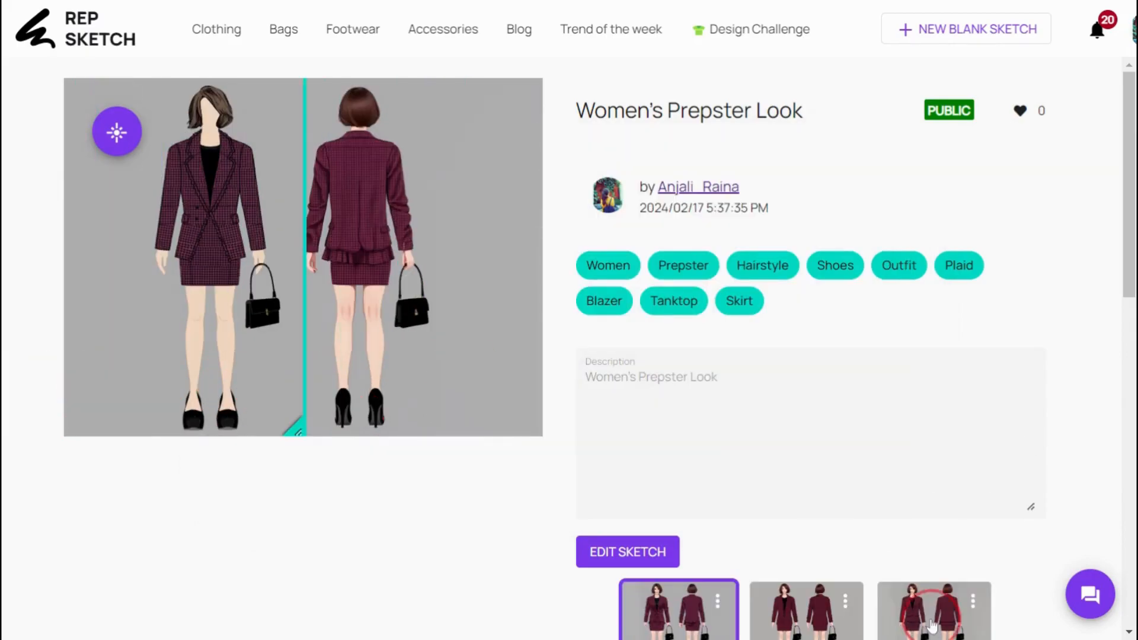
left_click(301, 377)
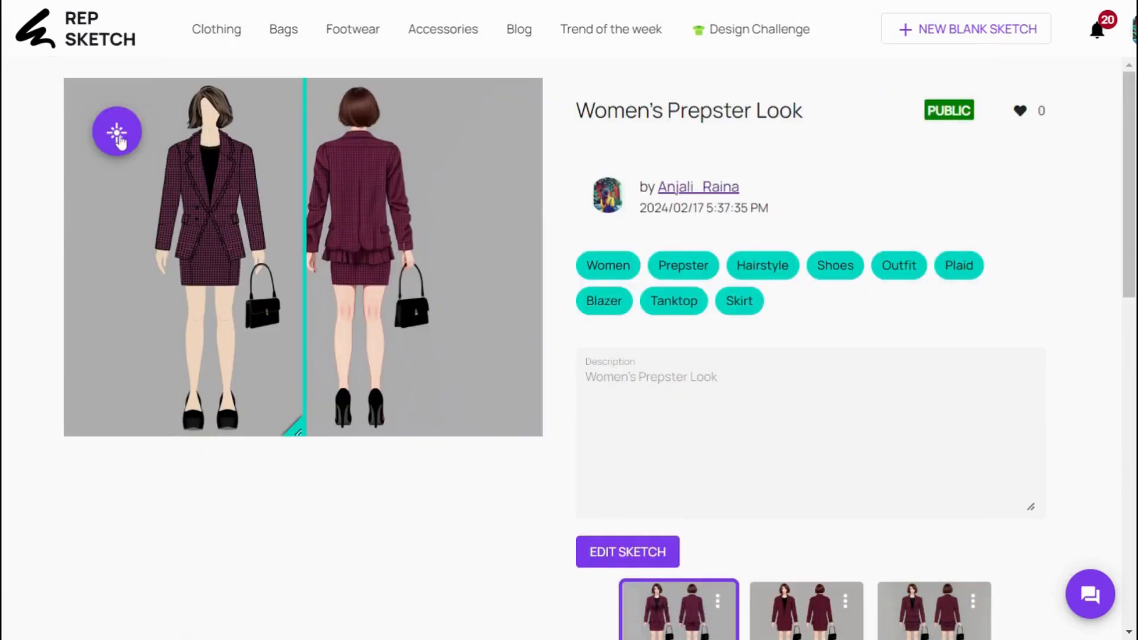
Generate another set of images with Model B, wild ideas, and compare the result with the original sketch.
left_click(117, 131)
left_click(313, 403)
left_click(340, 434)
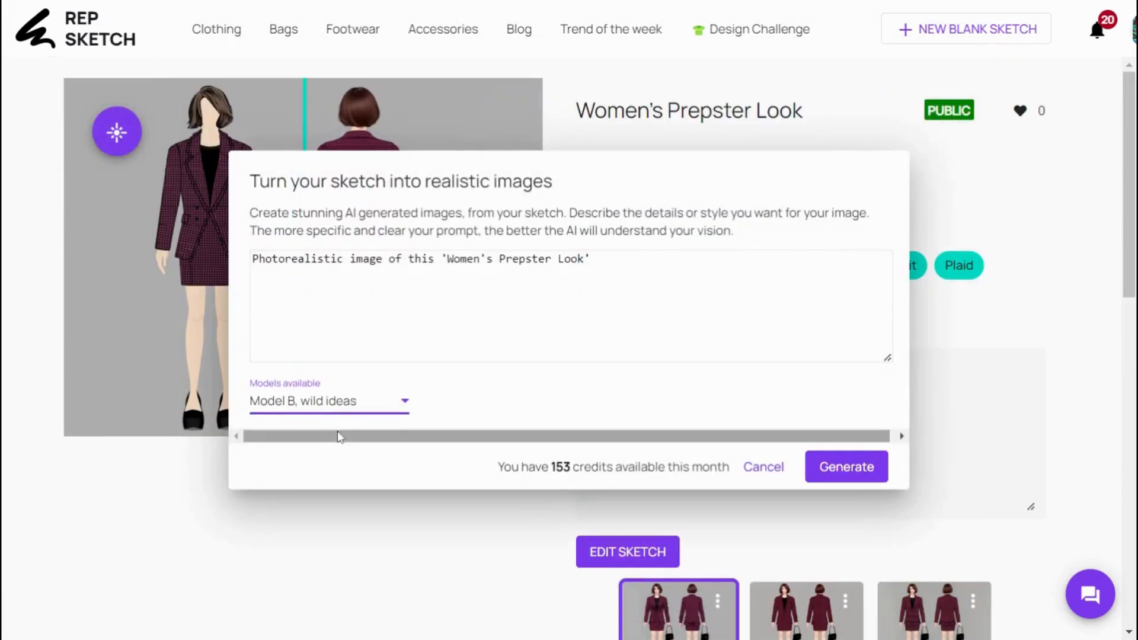
left_click(846, 467)
left_click_drag(298, 424, 110, 410)
left_click_drag(320, 408, 490, 396)
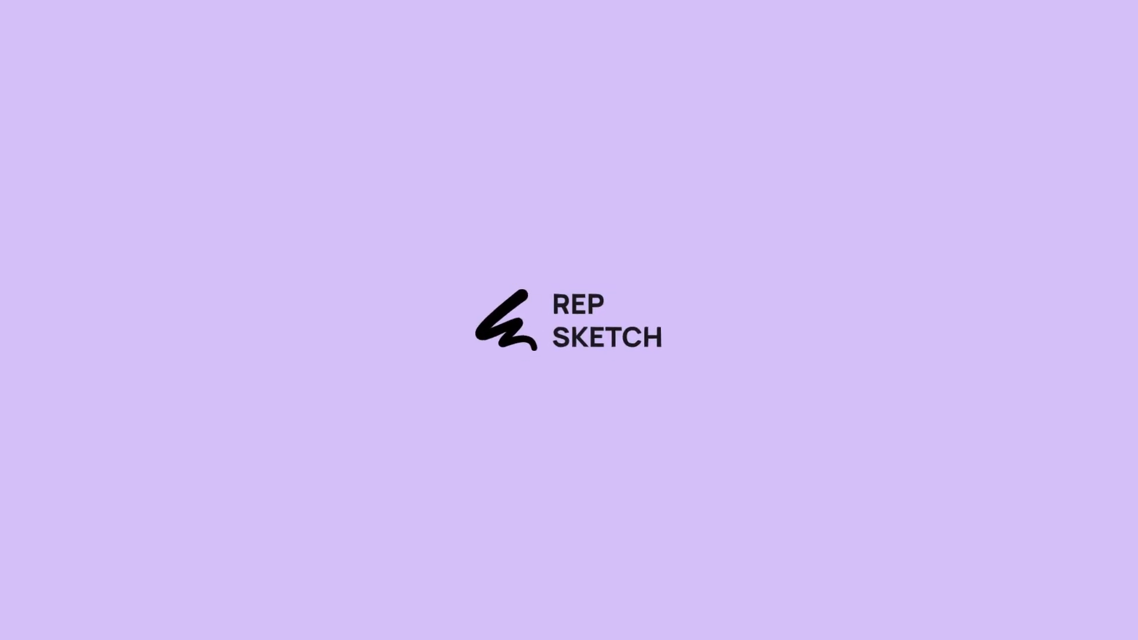